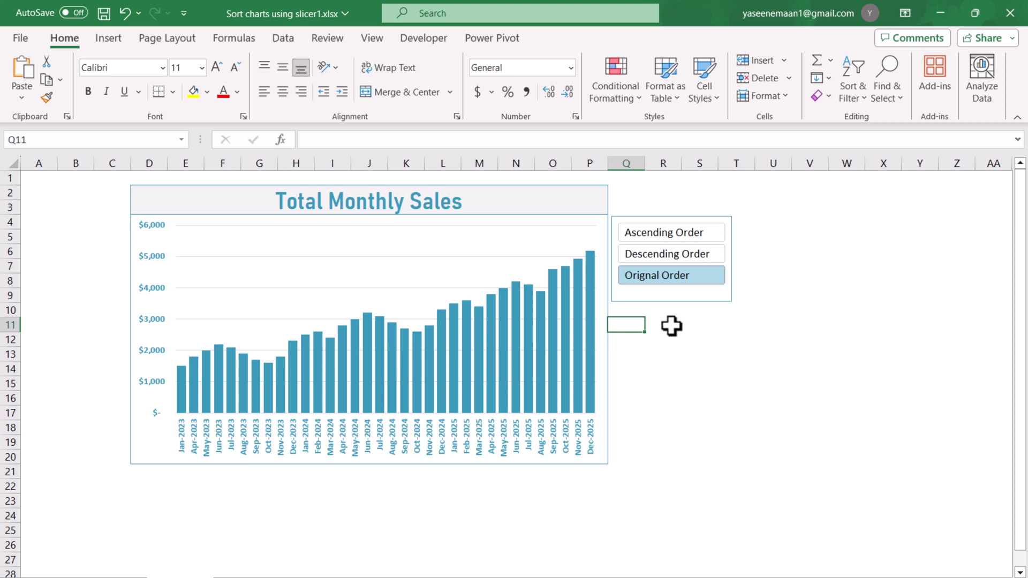
# Try the slicer's Ascending, Descending and Original Order sorts on the sales chart.
pyautogui.click(639, 240)
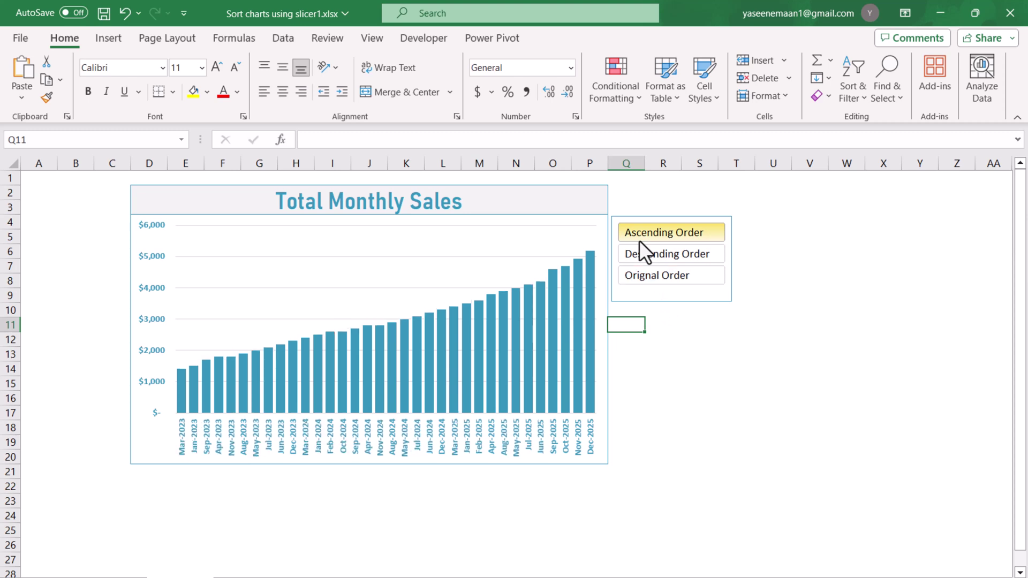
pyautogui.click(639, 257)
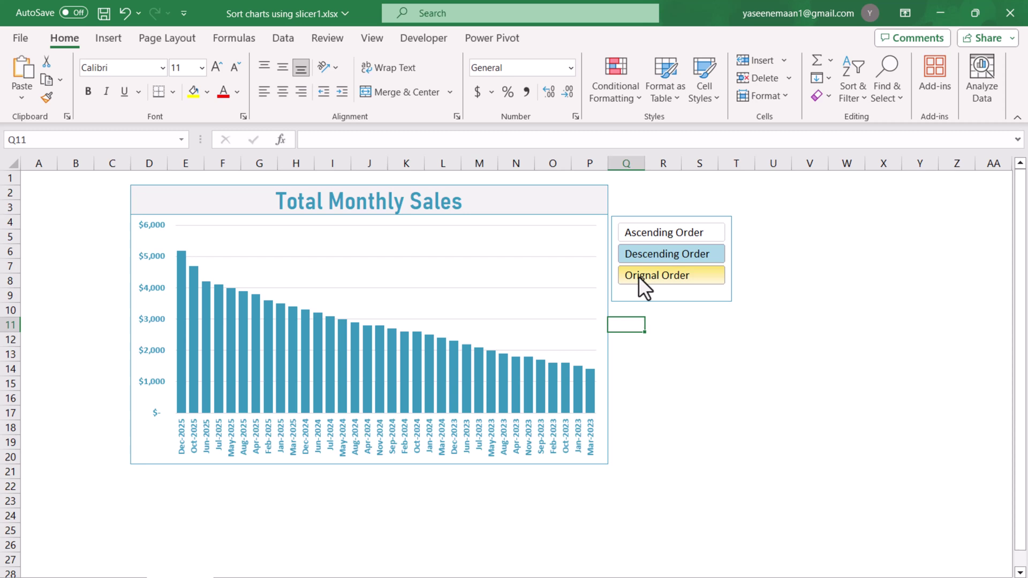
pyautogui.click(638, 276)
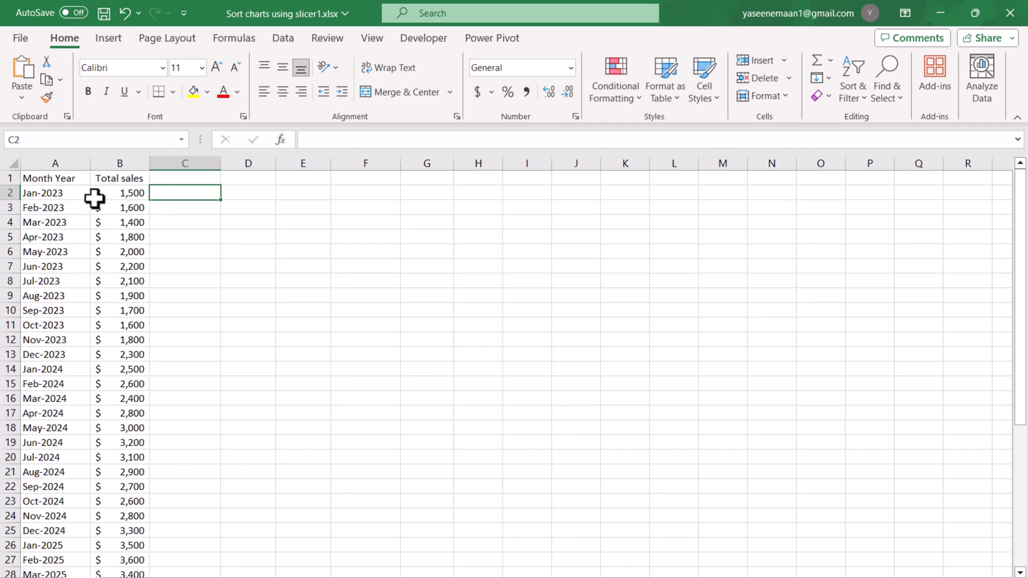
# Enter header Order in C39 with Ascending Order, Desening Order and Orignal below it.
pyautogui.scroll(-3, 120, 402)
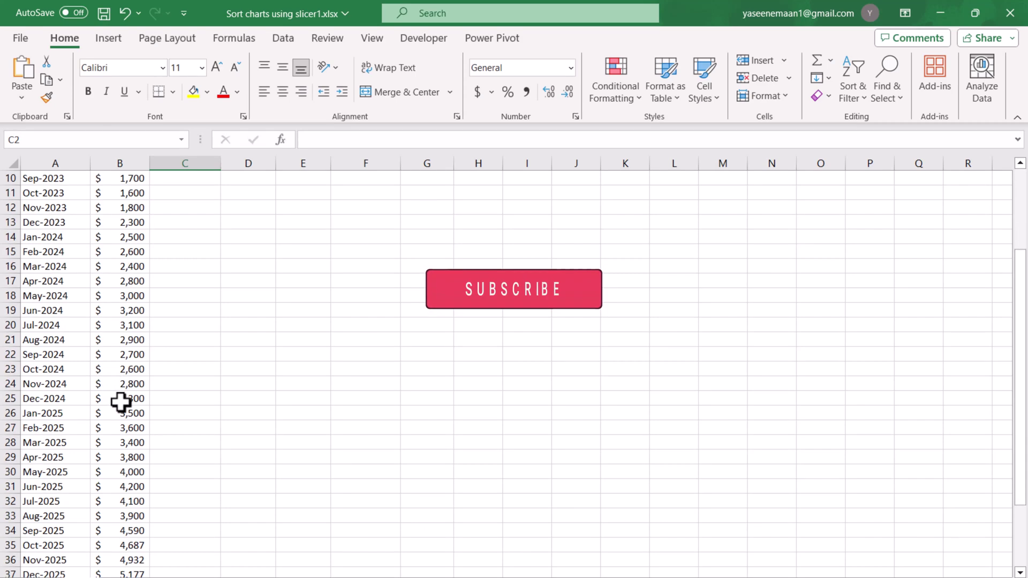
pyautogui.scroll(-5, 121, 402)
pyautogui.click(185, 385)
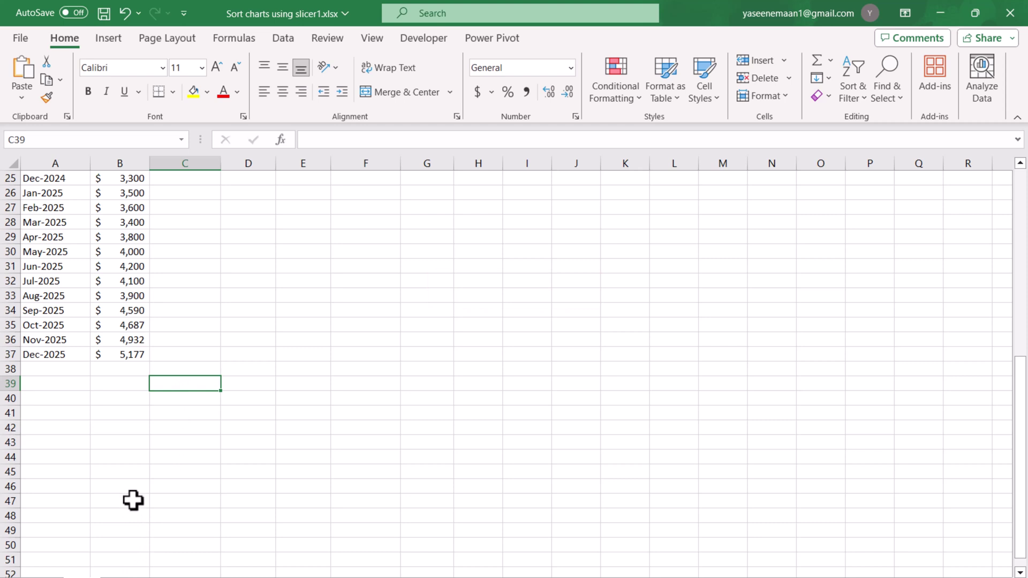
pyautogui.write('Order')
pyautogui.press('Return')
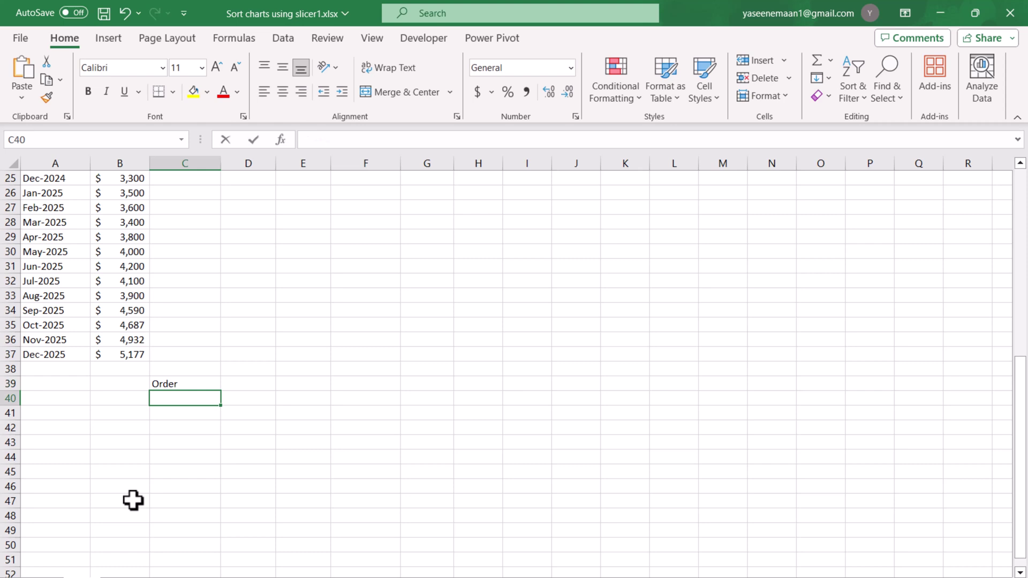
pyautogui.write('Asce')
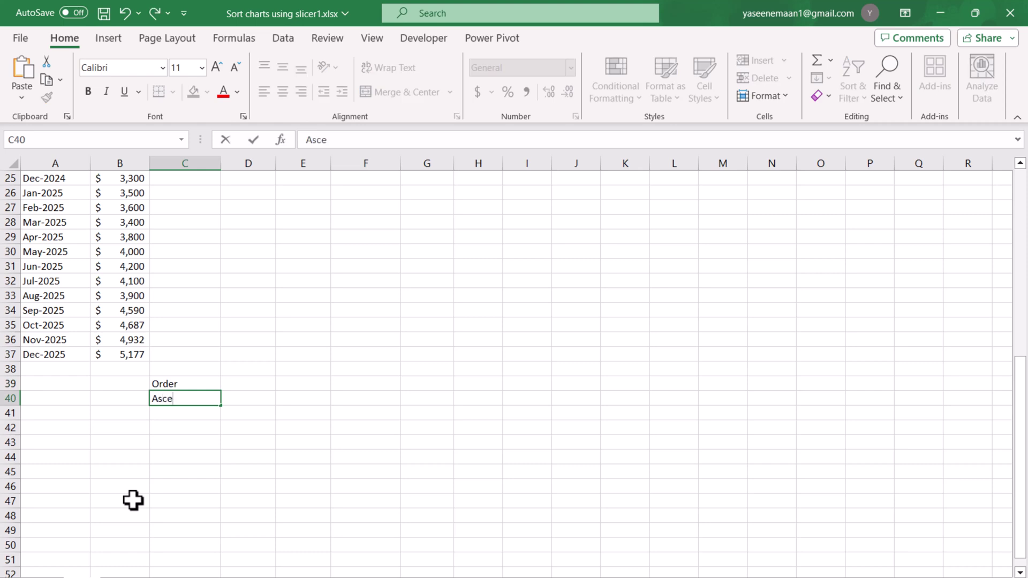
pyautogui.write('nding Order')
pyautogui.press('Return')
pyautogui.write('Desening OR')
pyautogui.write('der')
pyautogui.press('Return')
pyautogui.write('Orignal')
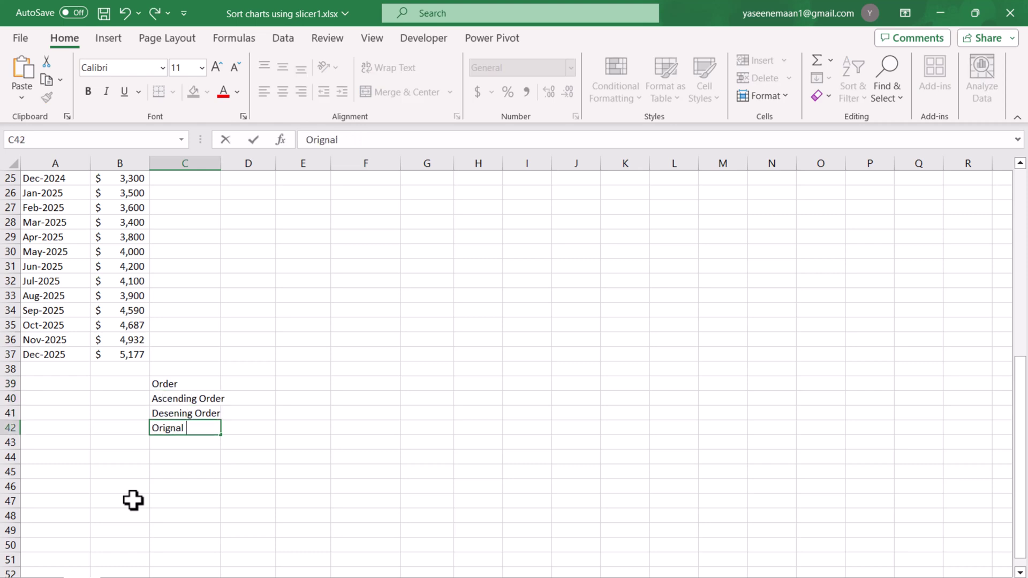
pyautogui.press('Up')
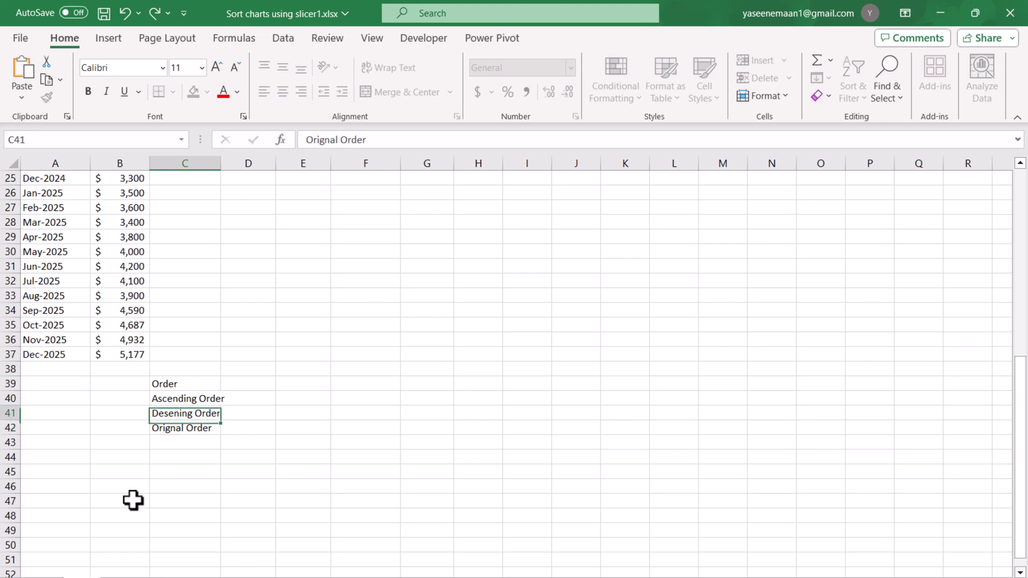
# Add Sort and Subtotal headers in D39:E39, with sort values 1 and -1 in D40:D41.
pyautogui.press('Right')
pyautogui.press('Up')
pyautogui.press('Up')
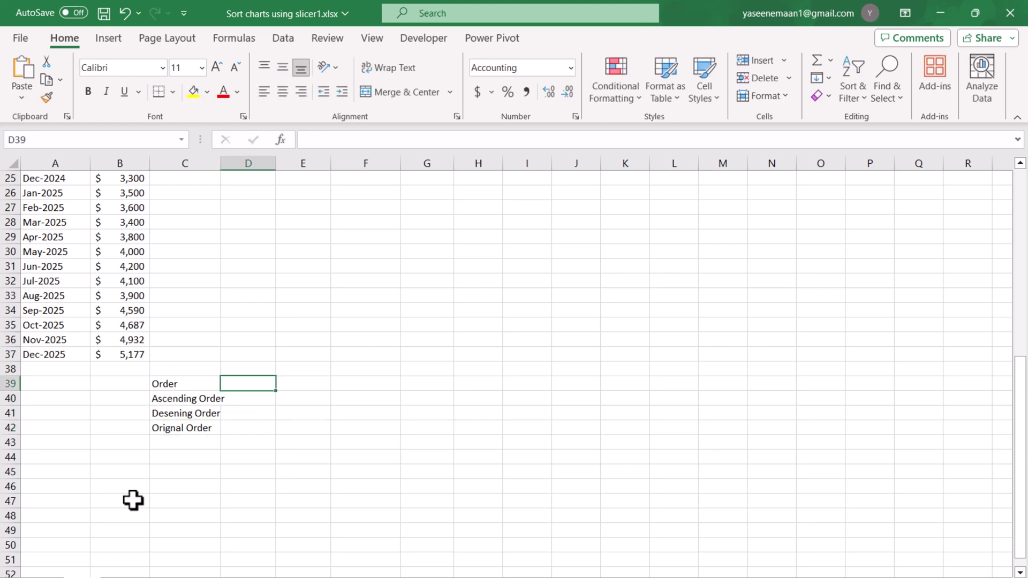
pyautogui.write('Sort')
pyautogui.press('Tab')
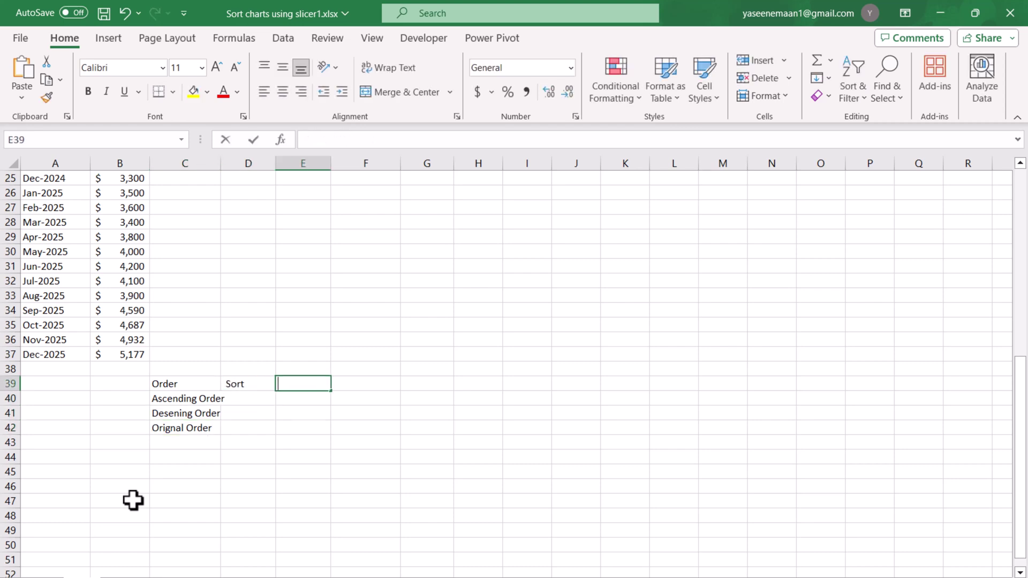
pyautogui.write('Subtotal')
pyautogui.press('Return')
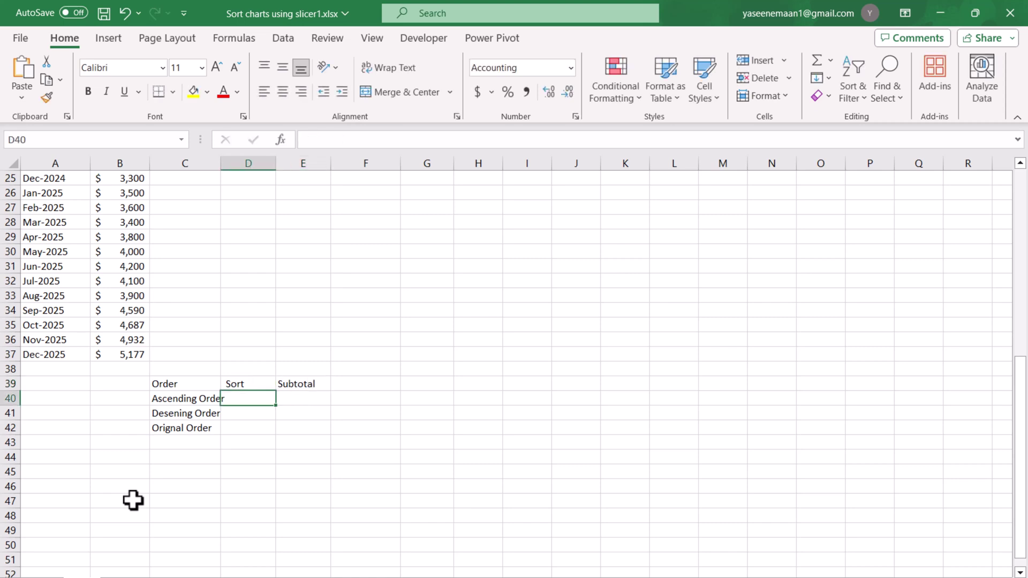
pyautogui.write('1')
pyautogui.press('Return')
pyautogui.write('-1')
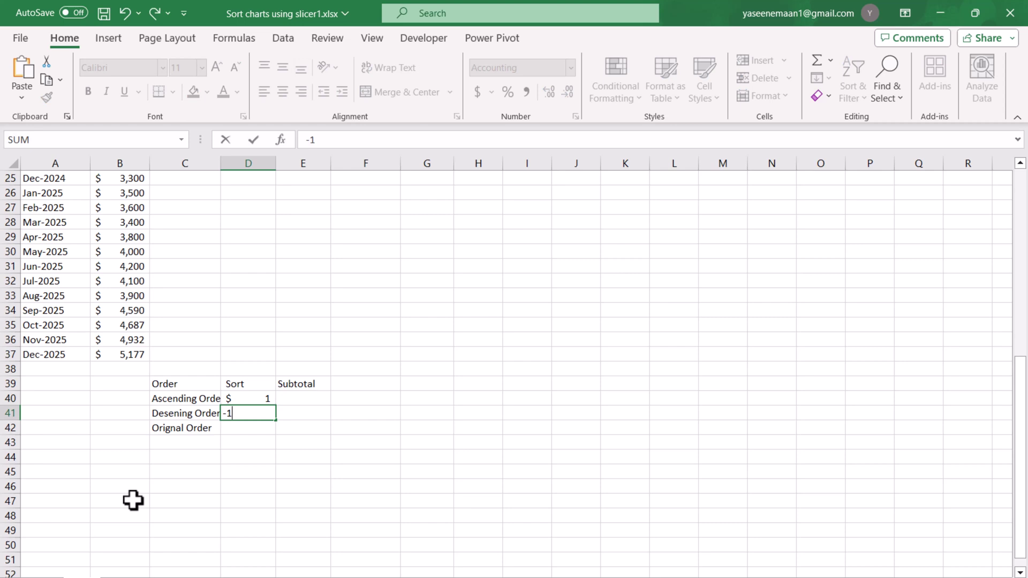
pyautogui.press('Return')
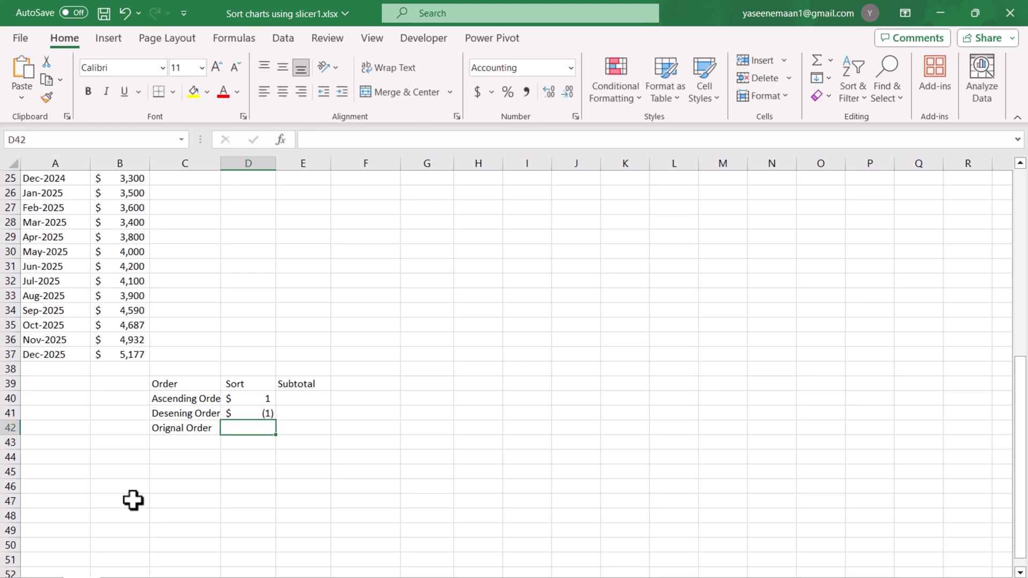
pyautogui.press('Up')
pyautogui.press('Up')
pyautogui.press('Up')
# Enter =SUBTOTAL(103,C40) in cell E40.
pyautogui.press('Right')
pyautogui.press('Down')
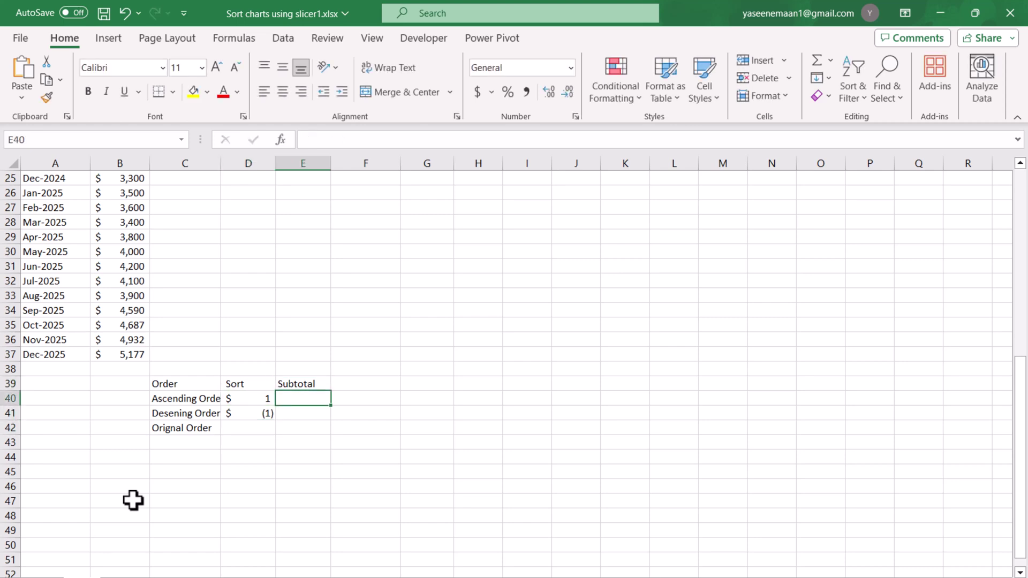
pyautogui.write('=subtota(')
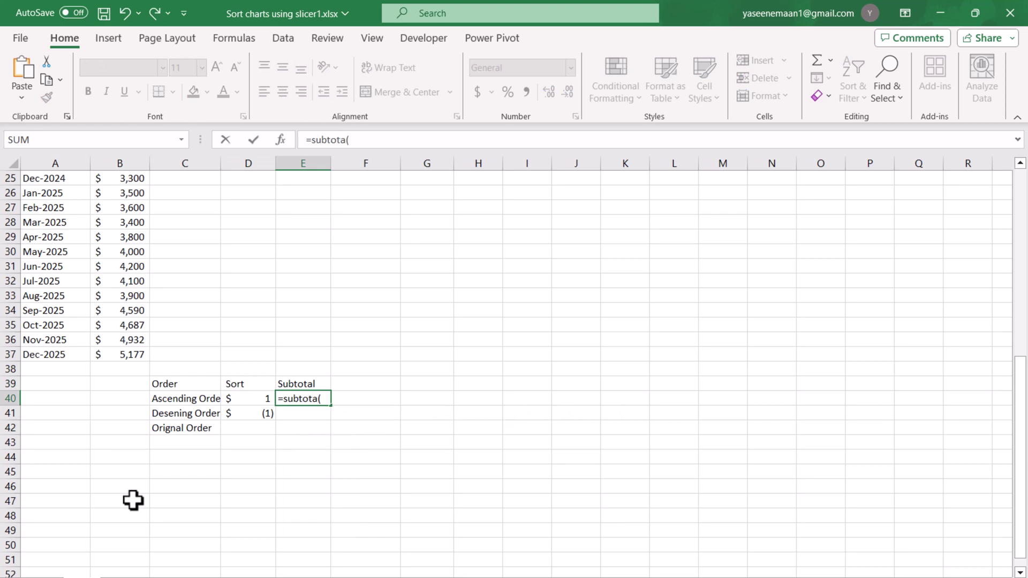
pyautogui.press('BackSpace')
pyautogui.write('l(')
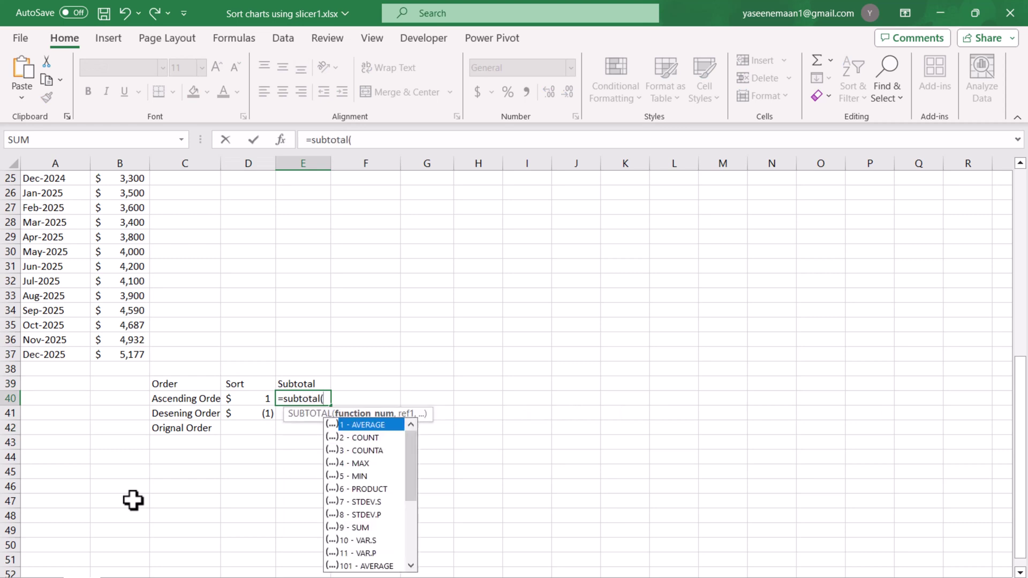
pyautogui.moveTo(411, 470); pyautogui.dragTo(417, 526)
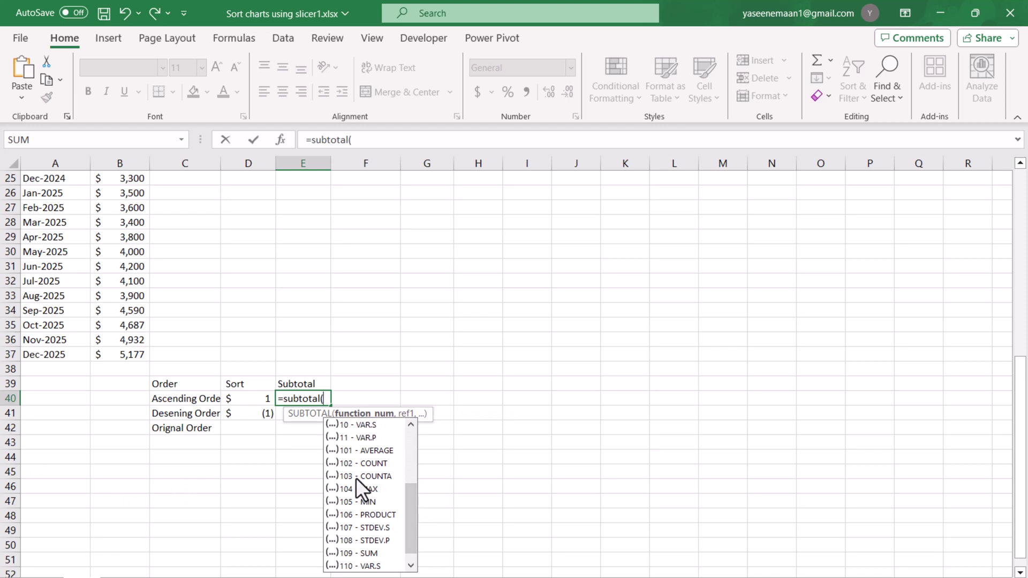
pyautogui.write('103,')
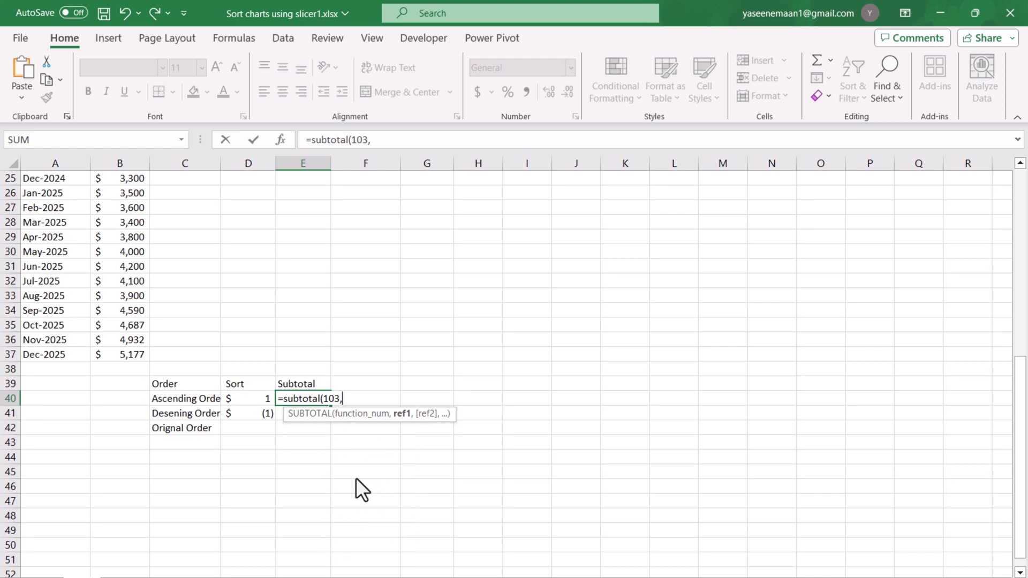
pyautogui.click(178, 401)
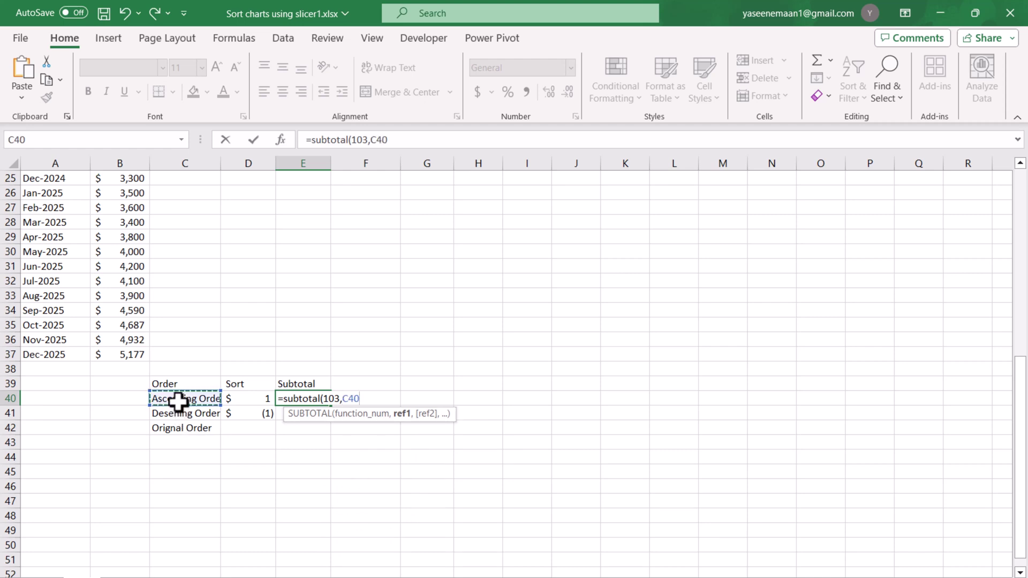
pyautogui.press('Return')
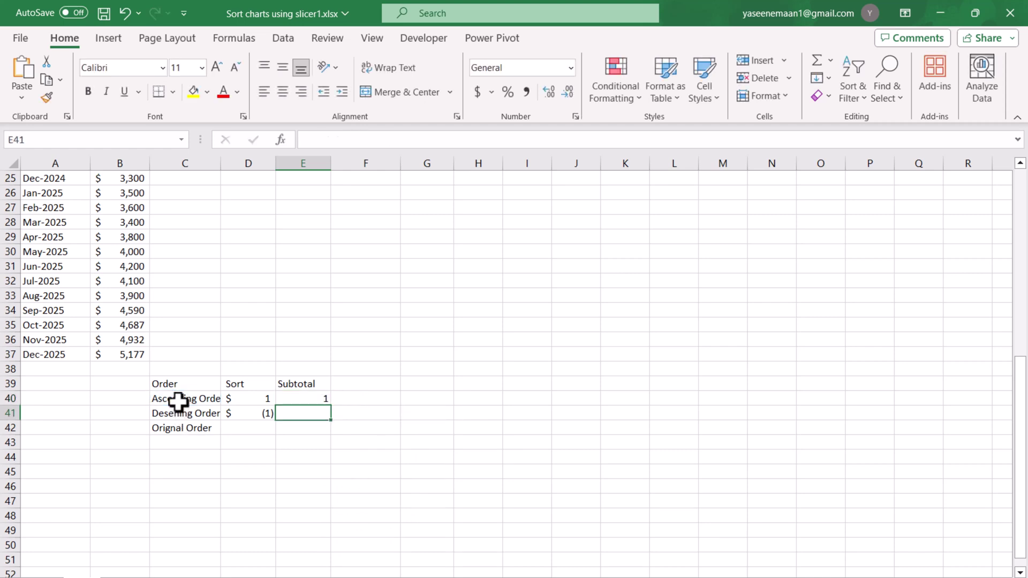
# Fill the SUBTOTAL formula down to E42 and check the copied formula in E41.
pyautogui.click(308, 401)
pyautogui.moveTo(330, 405); pyautogui.dragTo(332, 435)
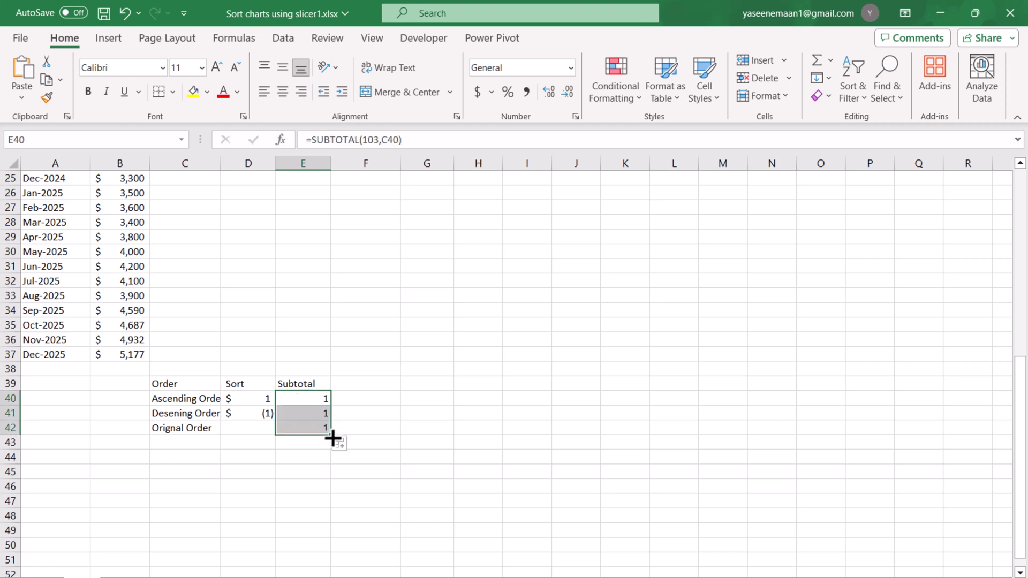
pyautogui.click(312, 406)
pyautogui.click(316, 412)
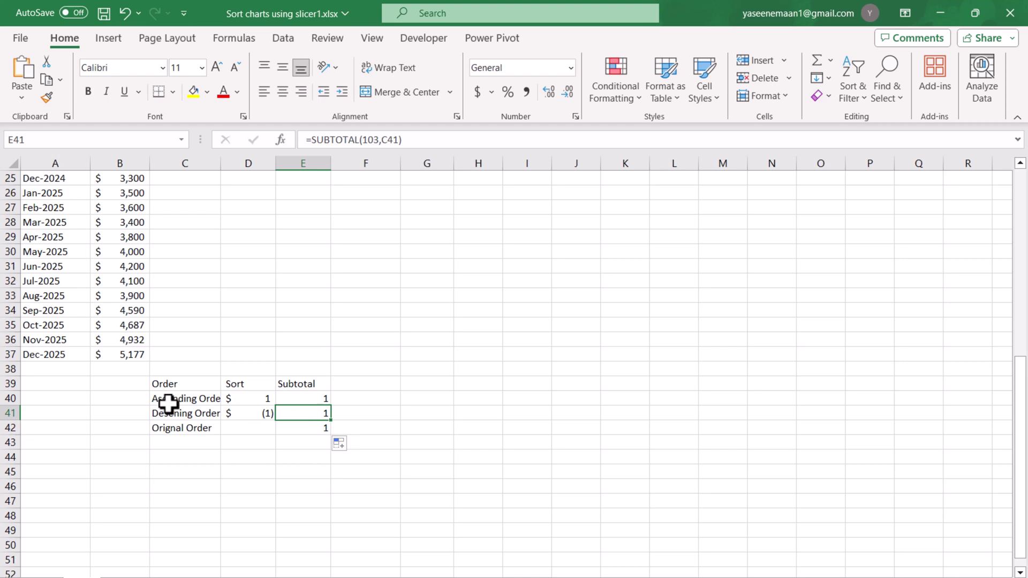
# Convert the helper range C39:E42 into a table with headers.
pyautogui.moveTo(172, 387); pyautogui.dragTo(303, 431)
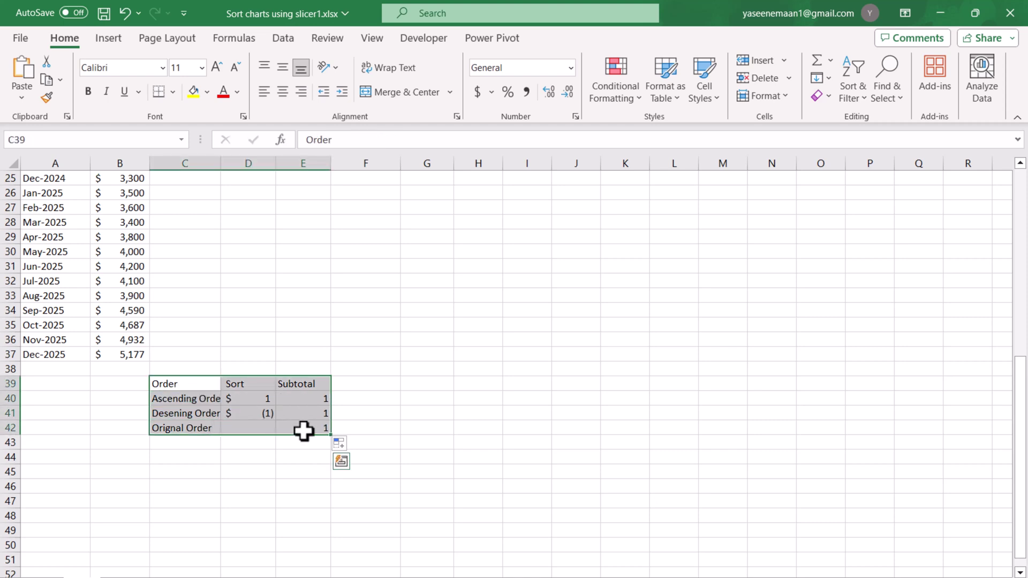
pyautogui.hotkey('ctrl', 't')
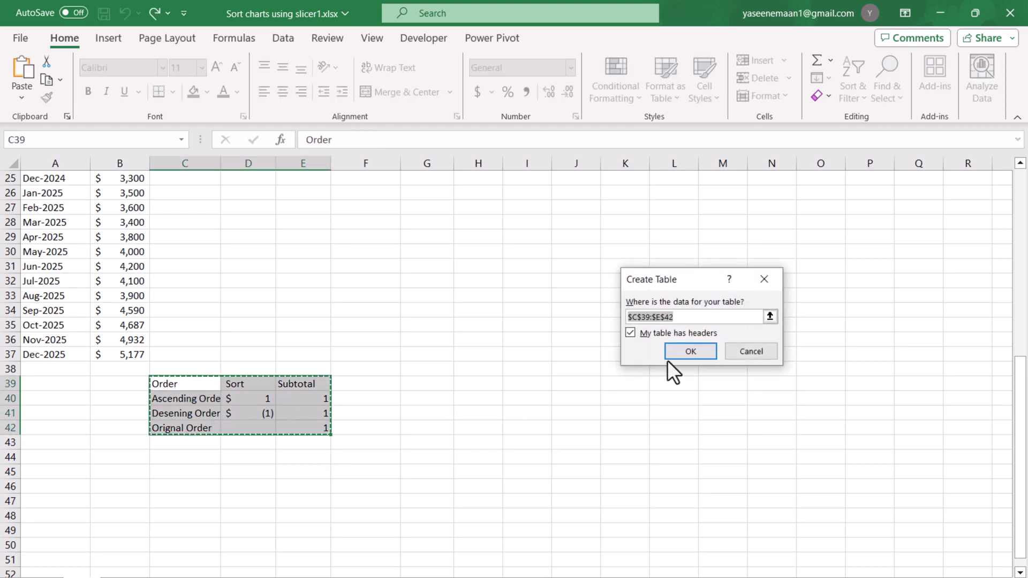
pyautogui.click(683, 352)
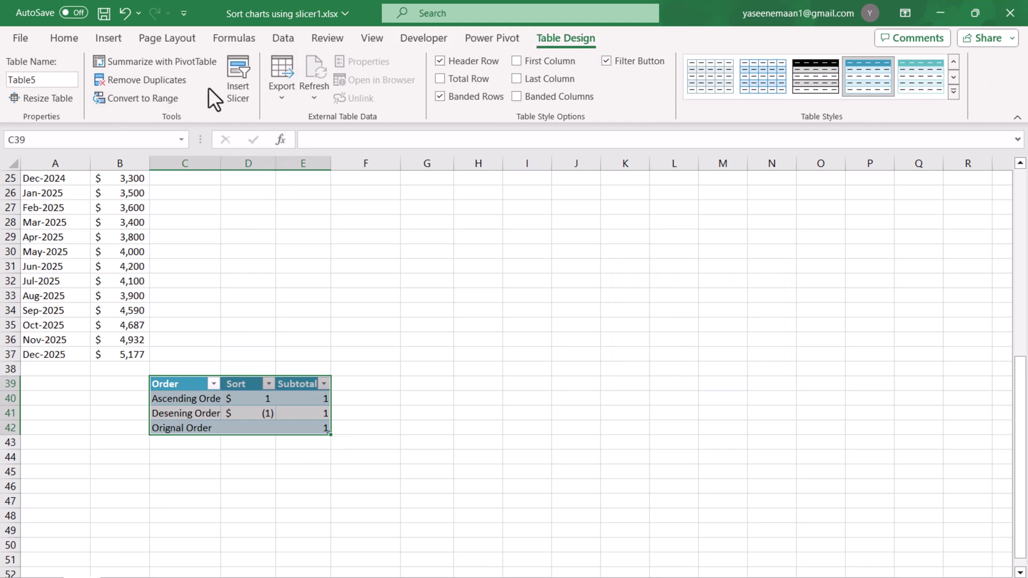
# Insert an Order slicer for the table and place it beside the table.
pyautogui.click(236, 75)
pyautogui.click(627, 189)
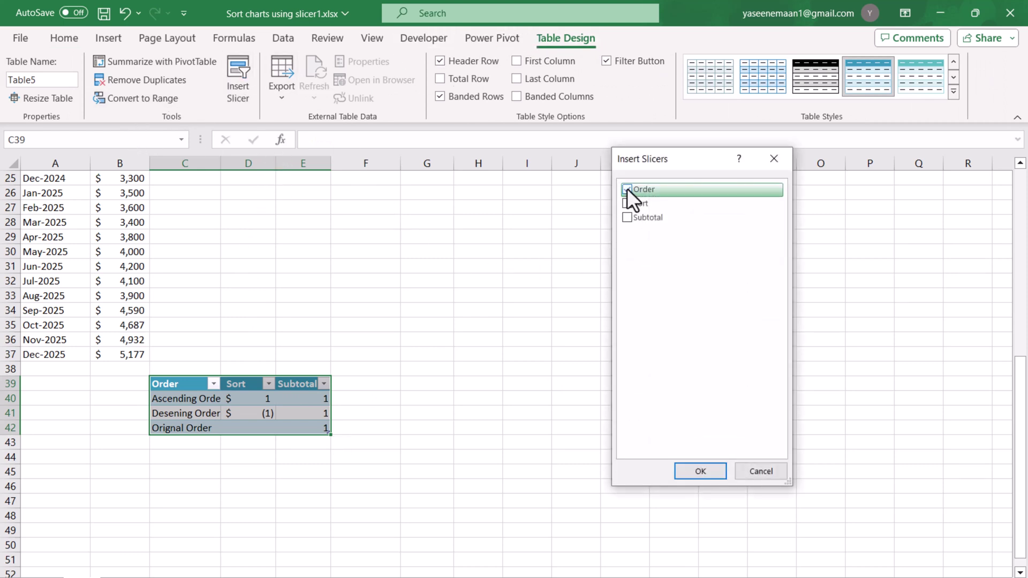
pyautogui.click(708, 473)
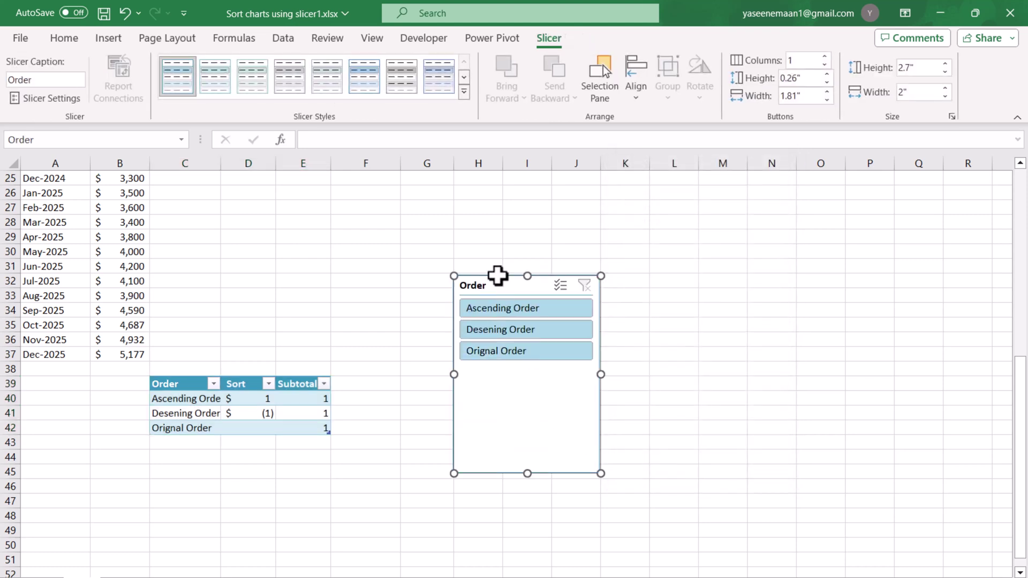
pyautogui.moveTo(498, 276); pyautogui.dragTo(474, 225)
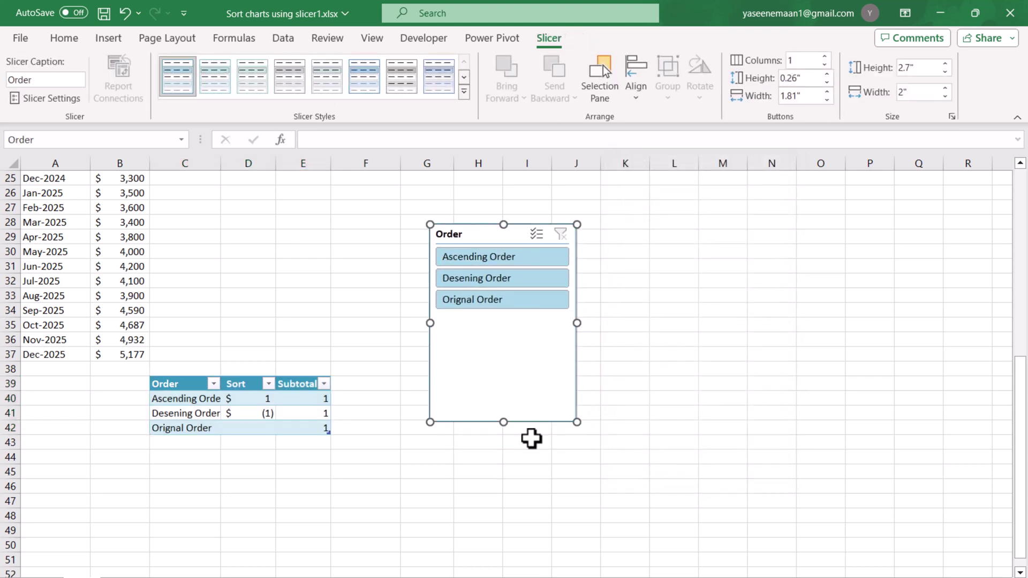
pyautogui.click(757, 504)
# Format the Sort values D40:D41 as General, then move the Order slicer up and left.
pyautogui.moveTo(246, 401); pyautogui.dragTo(276, 413)
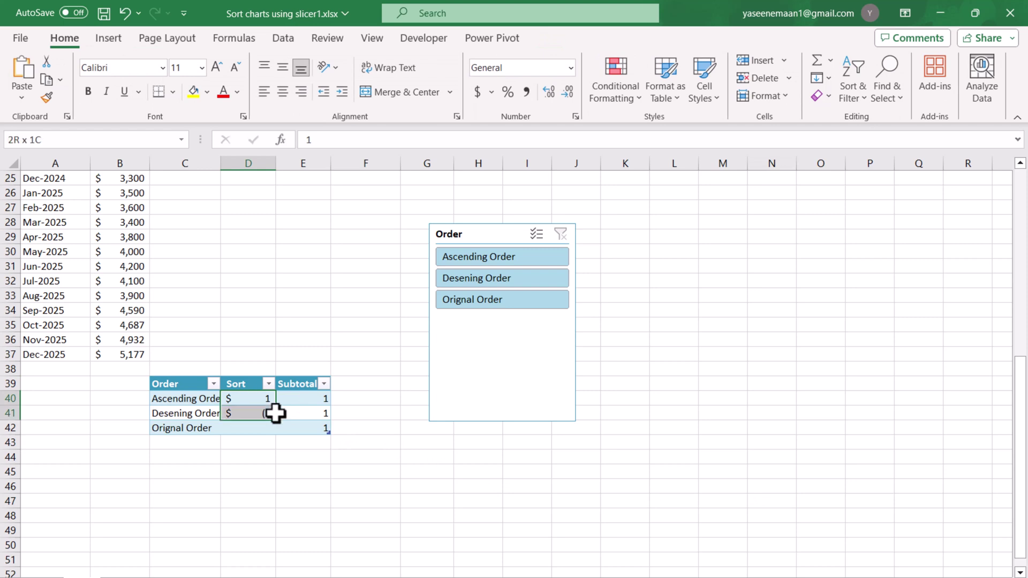
pyautogui.click(570, 68)
pyautogui.click(567, 96)
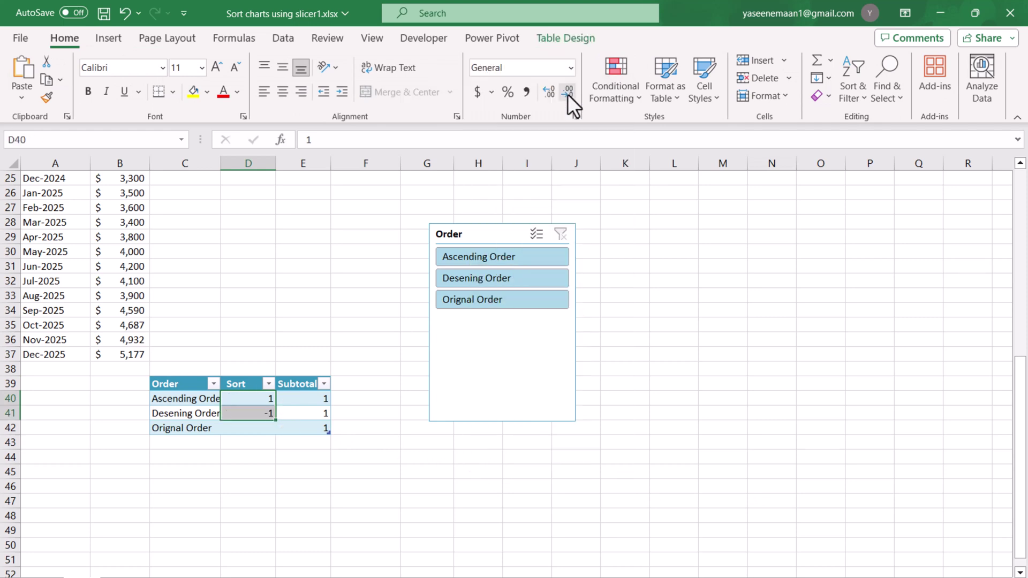
pyautogui.click(760, 393)
pyautogui.moveTo(501, 229); pyautogui.dragTo(487, 292)
# Undo the last Order slicer move, returning it to its earlier spot.
pyautogui.click(656, 442)
pyautogui.scroll(7, 656, 440)
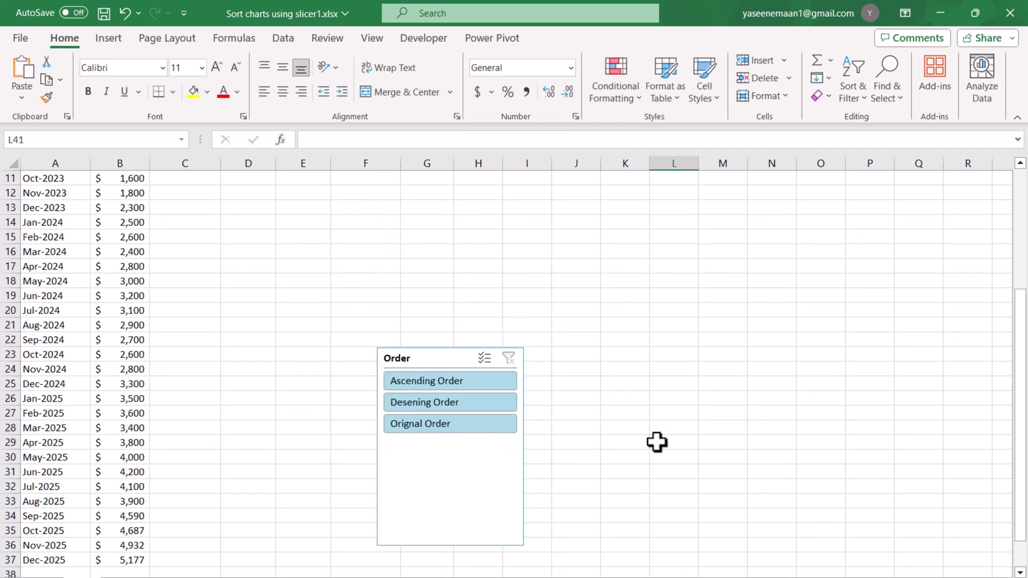
pyautogui.hotkey('ctrl', 'z')
pyautogui.click(663, 310)
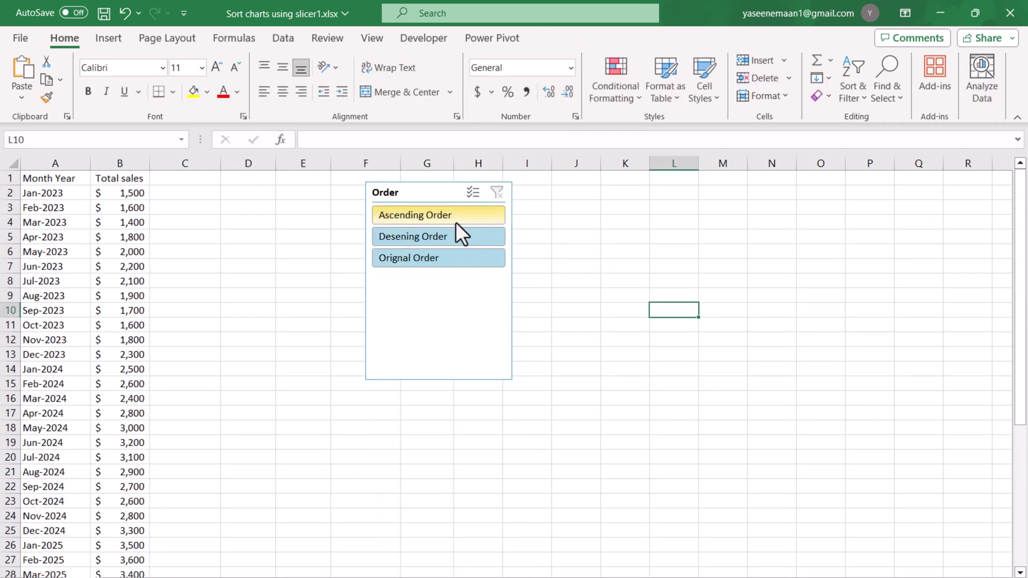
# Filter the table to Ascending Order, then Desening Order, leaving only the -1 row.
pyautogui.click(429, 214)
pyautogui.scroll(-8, 496, 436)
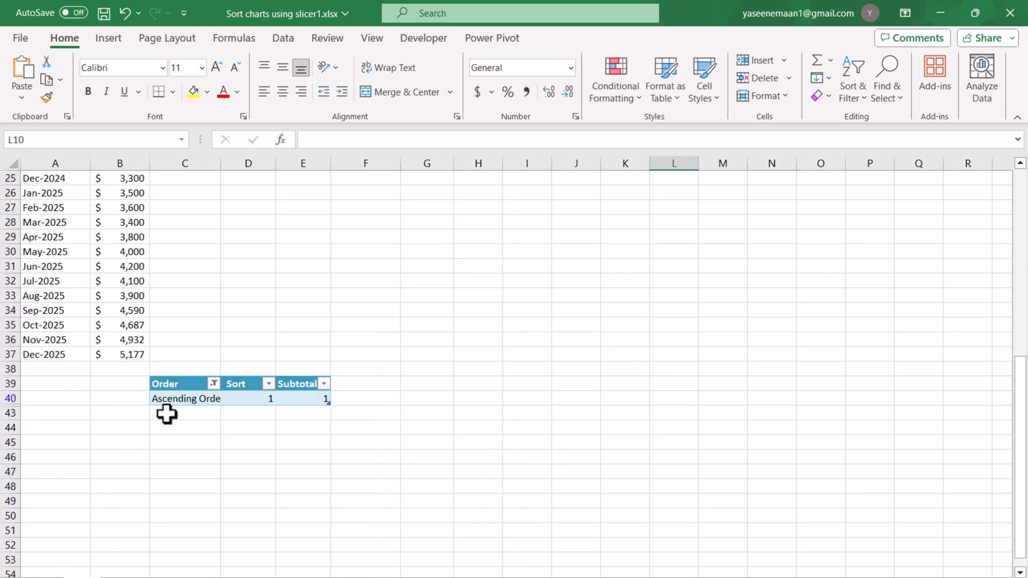
pyautogui.scroll(8, 358, 408)
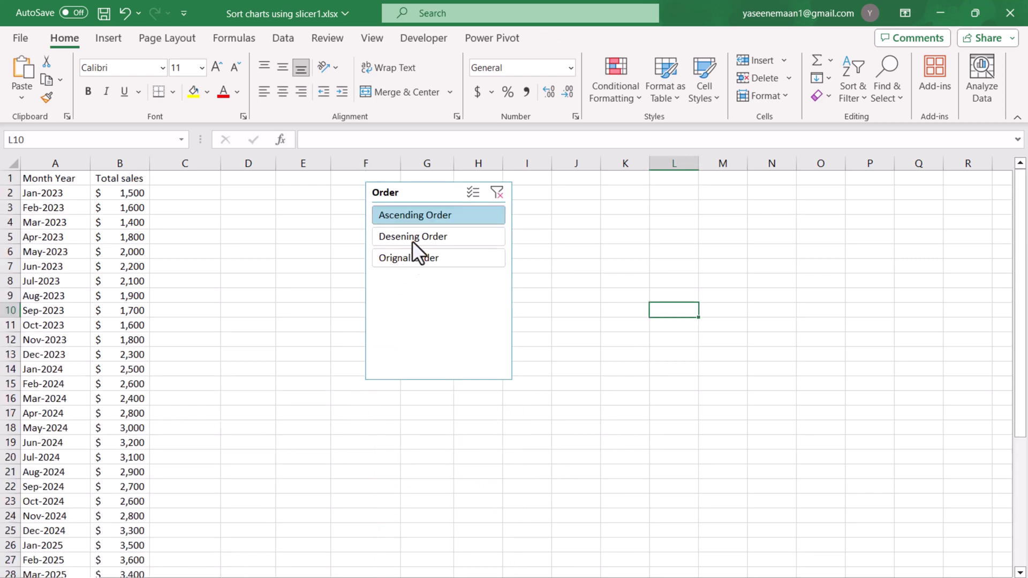
pyautogui.click(413, 239)
pyautogui.scroll(-9, 316, 486)
pyautogui.scroll(8, 367, 411)
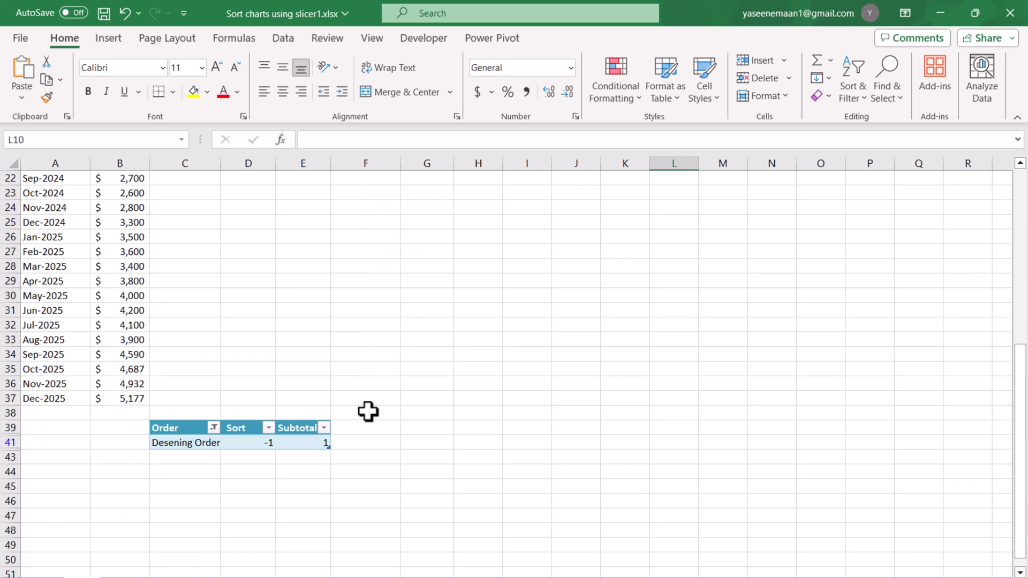
pyautogui.scroll(2, 367, 410)
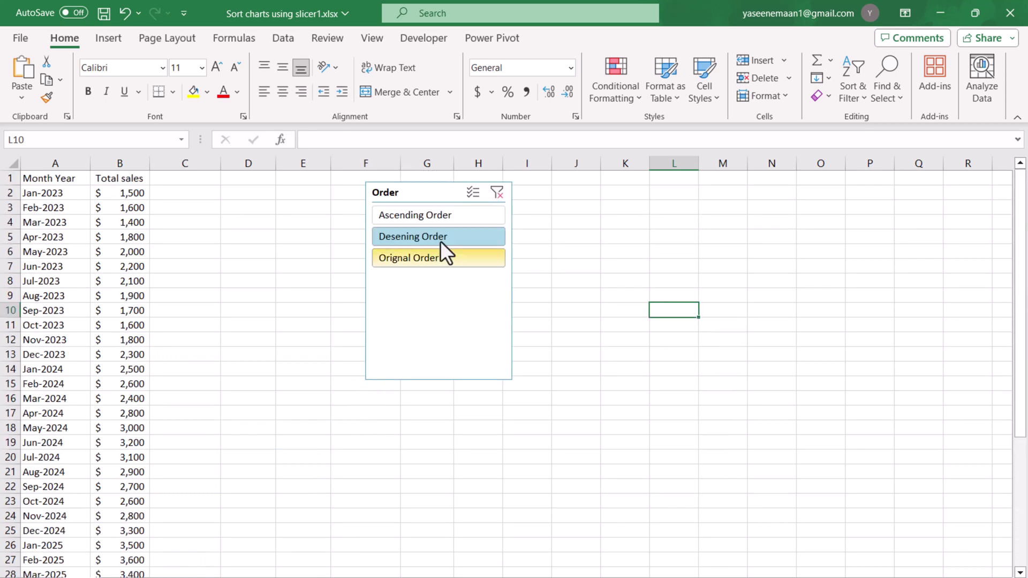
# Enter =FILTER(Table5[Sort],Table5[Subtotal]=1) in D2 and test it with Ascending and Orignal Order.
pyautogui.click(248, 193)
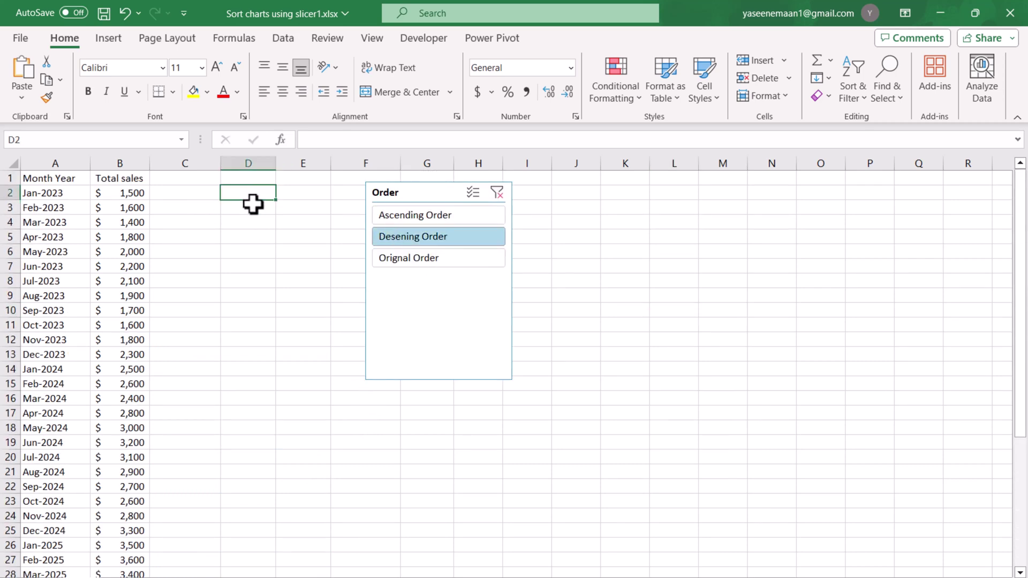
pyautogui.write('=filter(')
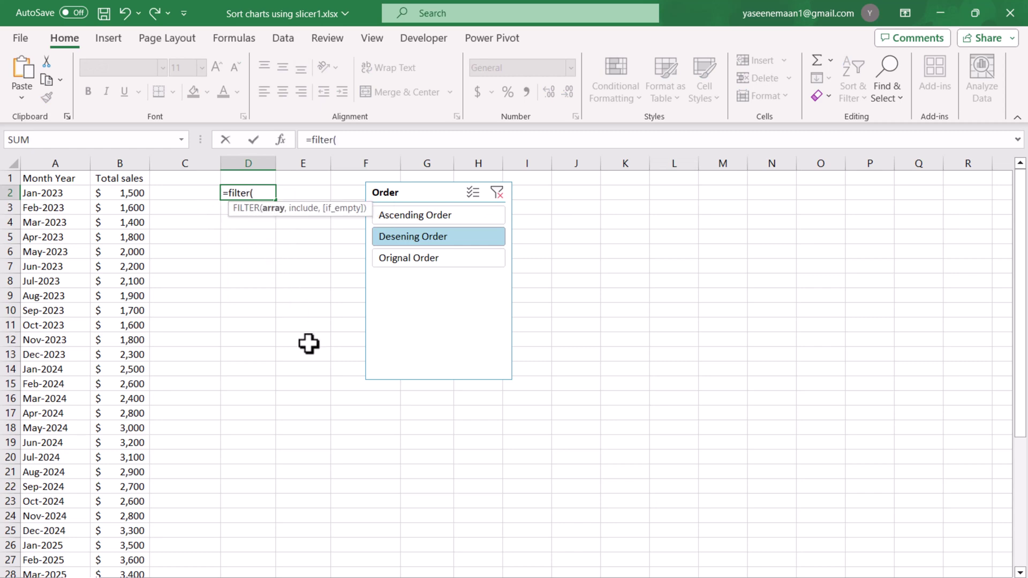
pyautogui.scroll(-8, 309, 344)
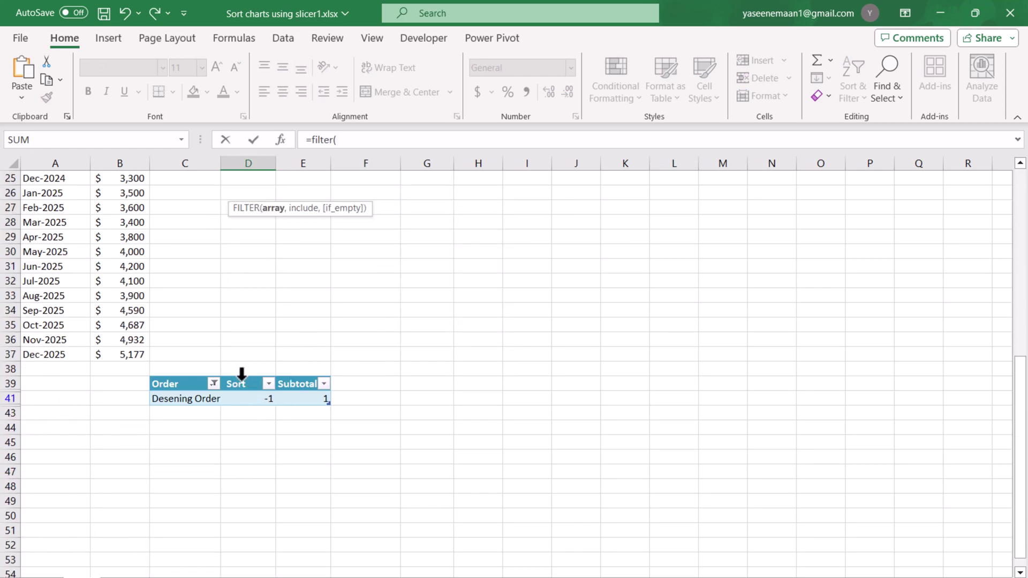
pyautogui.click(242, 374)
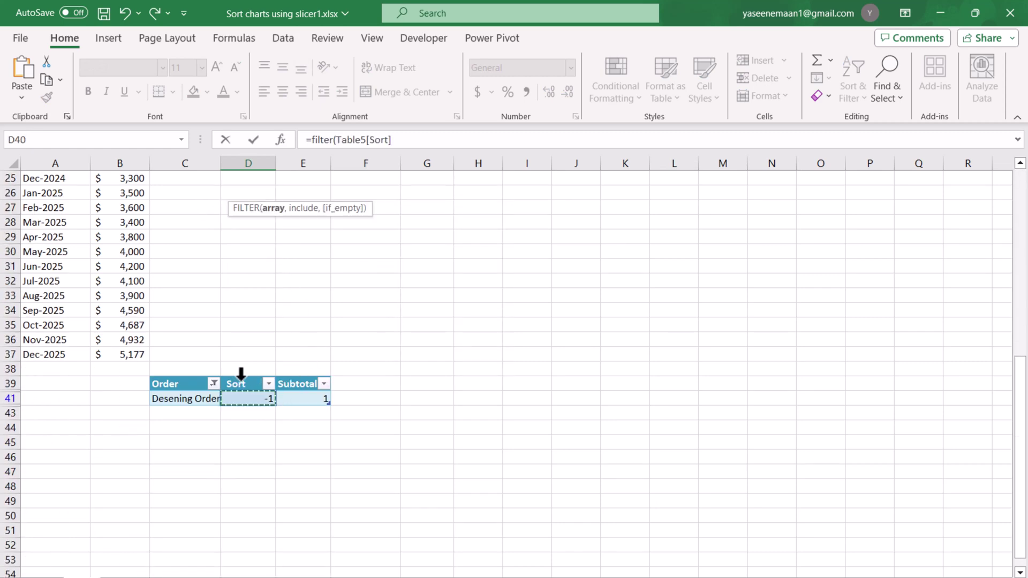
pyautogui.write(',')
pyautogui.click(298, 375)
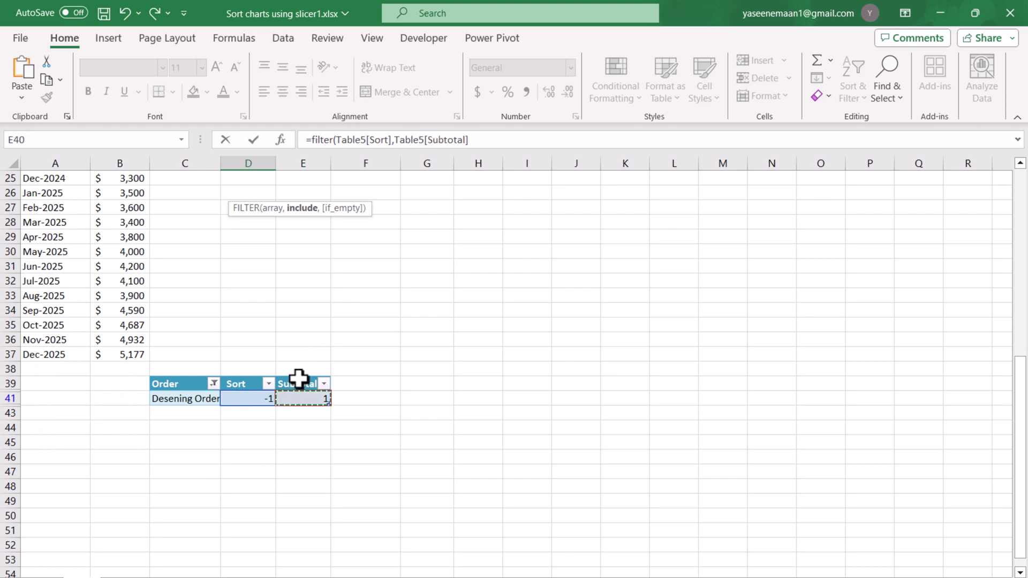
pyautogui.write('=1)')
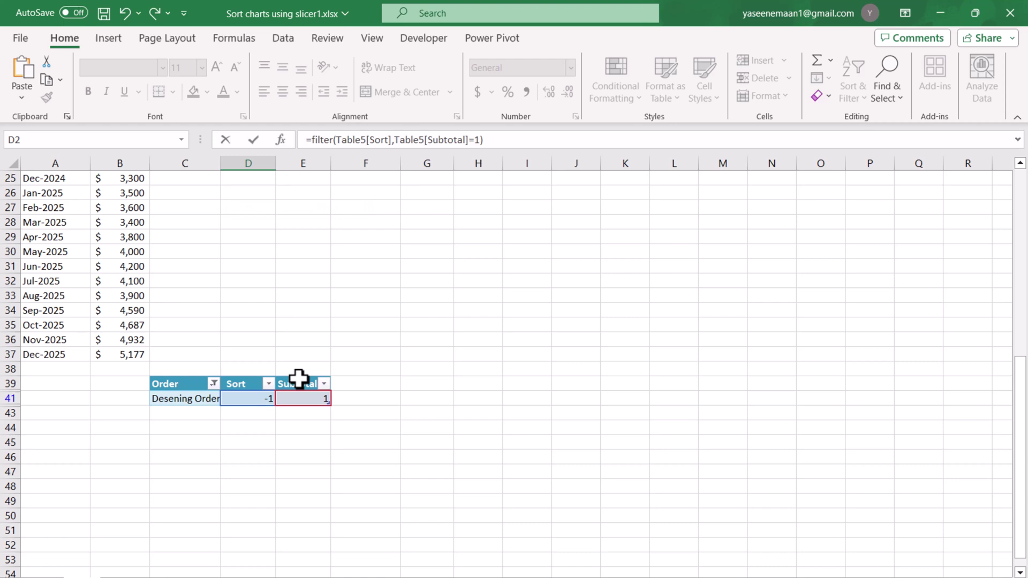
pyautogui.press('Return')
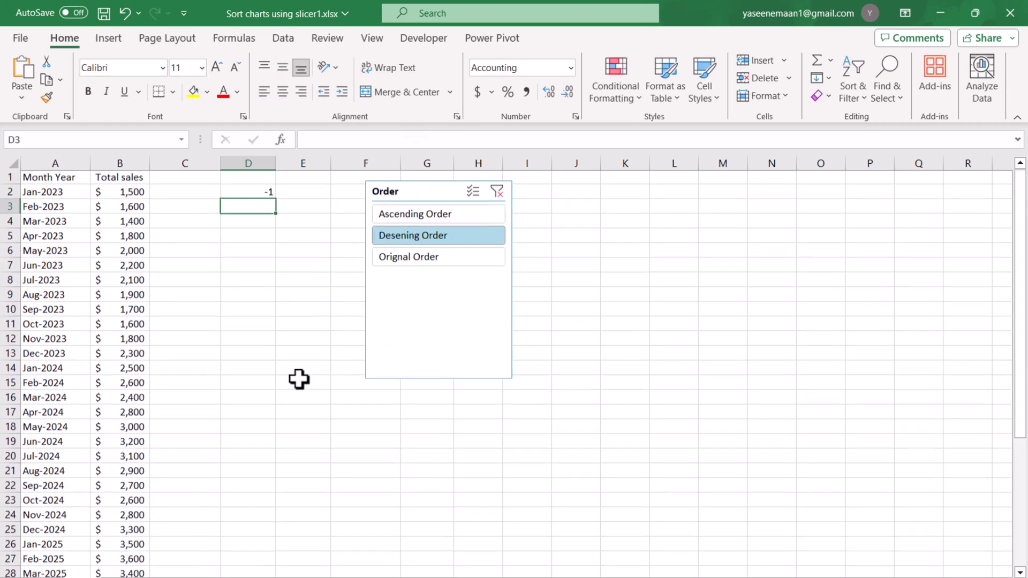
pyautogui.click(426, 220)
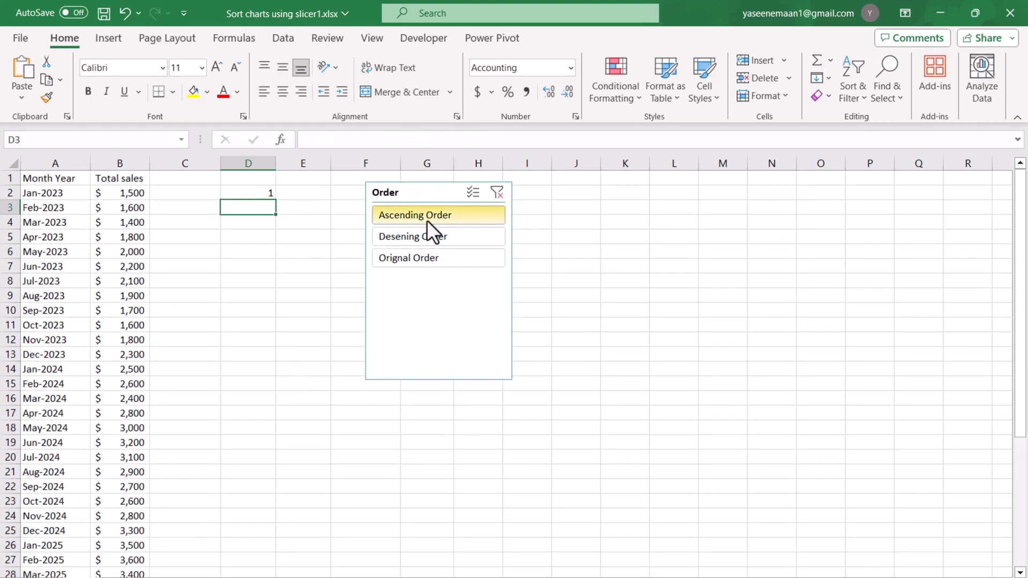
pyautogui.click(421, 258)
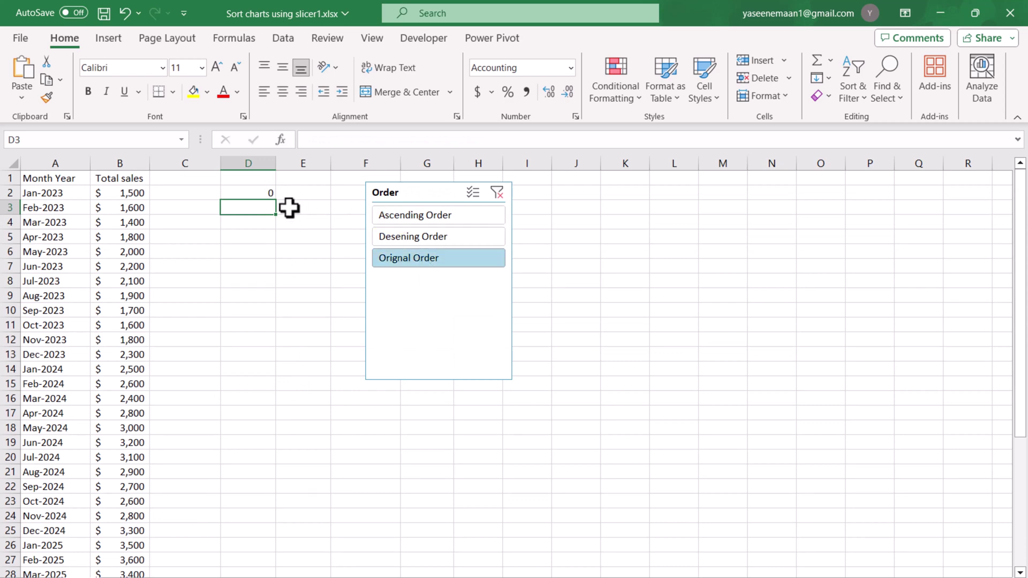
# Take the FILTER formula text out of D2, leaving the cell empty.
pyautogui.click(248, 193)
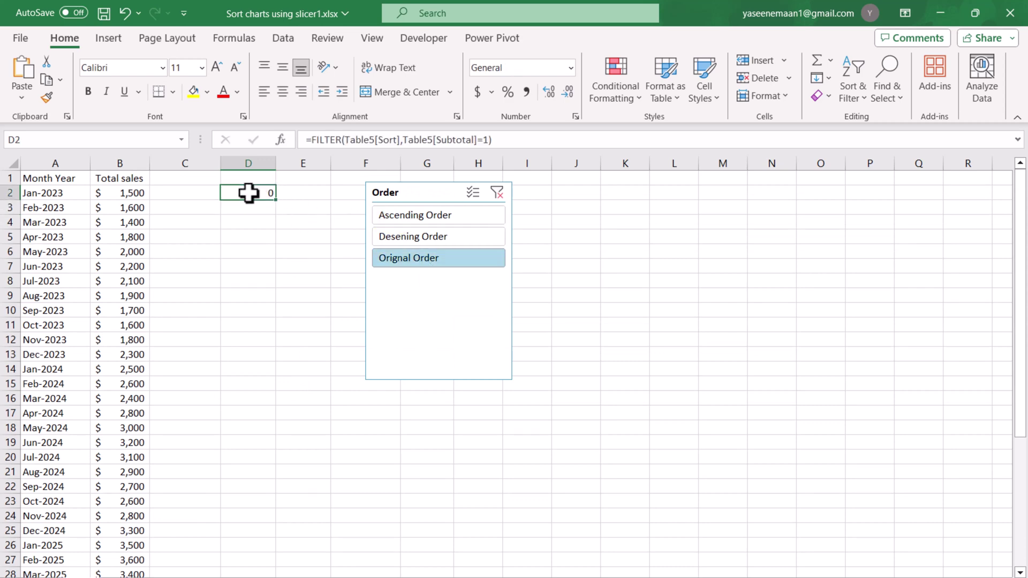
pyautogui.moveTo(503, 139); pyautogui.dragTo(307, 140)
pyautogui.hotkey('ctrl', 'c')
pyautogui.press('BackSpace')
pyautogui.press('BackSpace')
pyautogui.press('Tab')
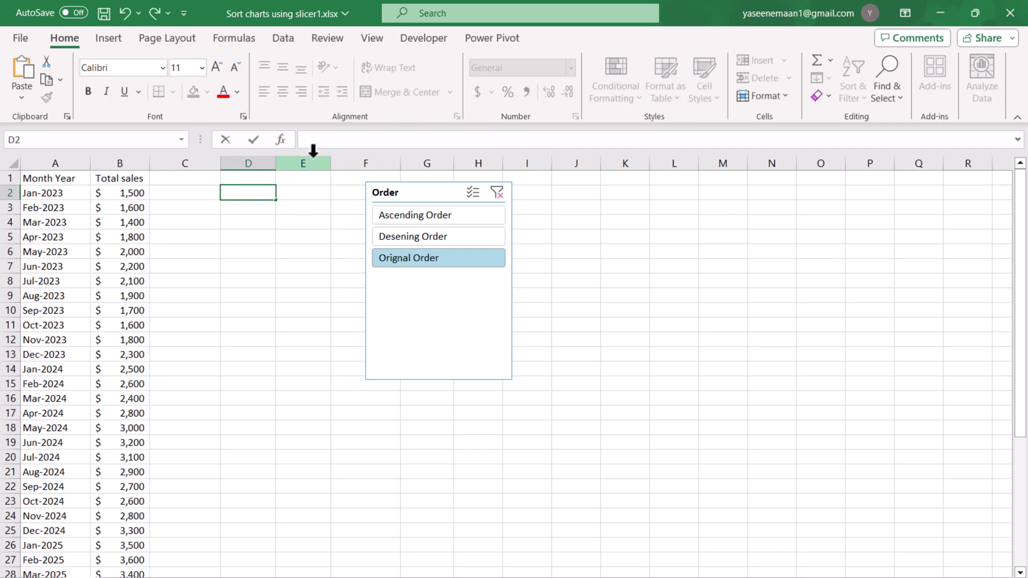
# Enter =SORT(A2:B37,2,FILTER(Table5[Sort],Table5[Subtotal]=1)) in C2.
pyautogui.click(169, 191)
pyautogui.write('=sort(')
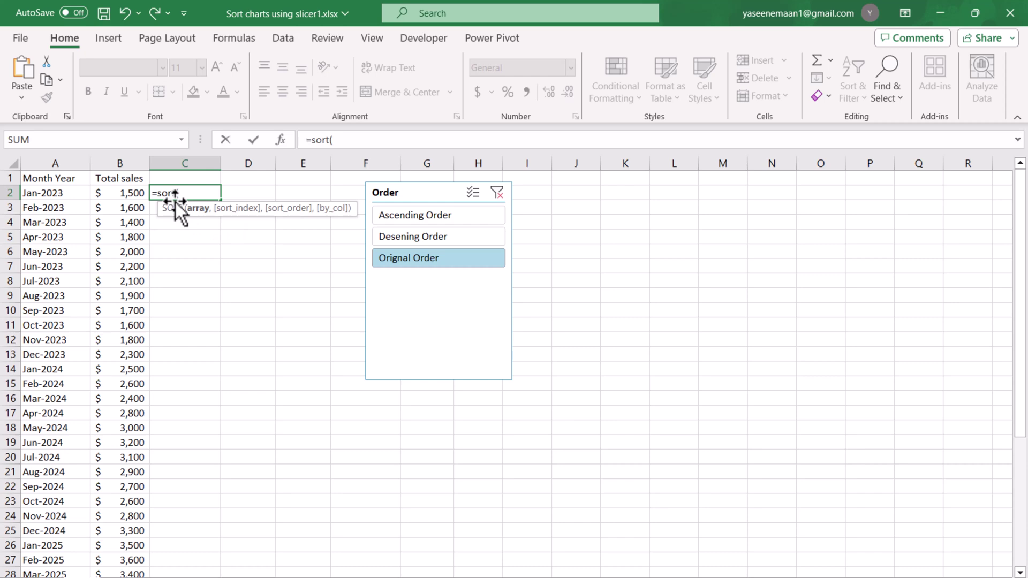
pyautogui.moveTo(60, 192); pyautogui.dragTo(115, 574)
pyautogui.write(',')
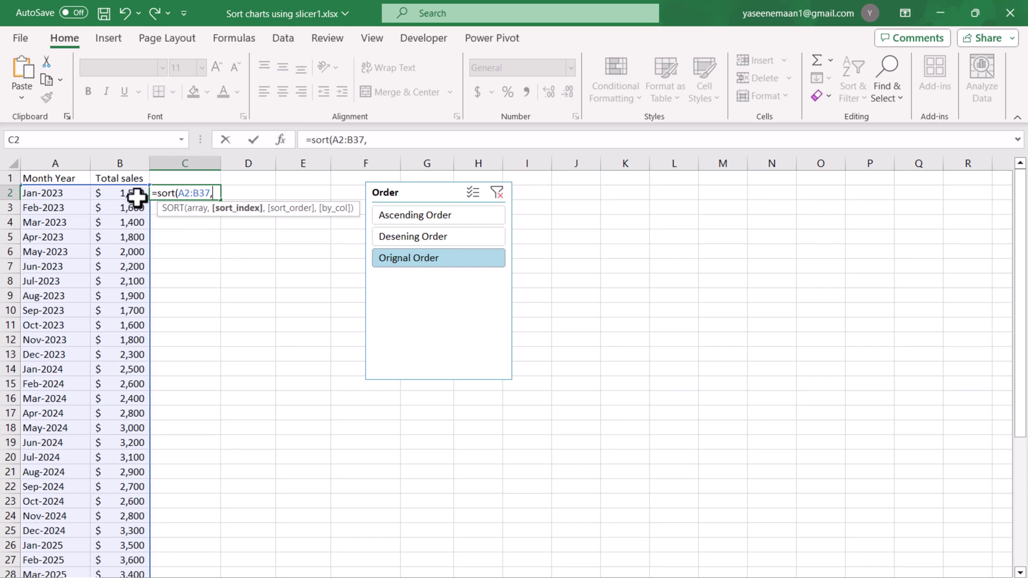
pyautogui.write('2,')
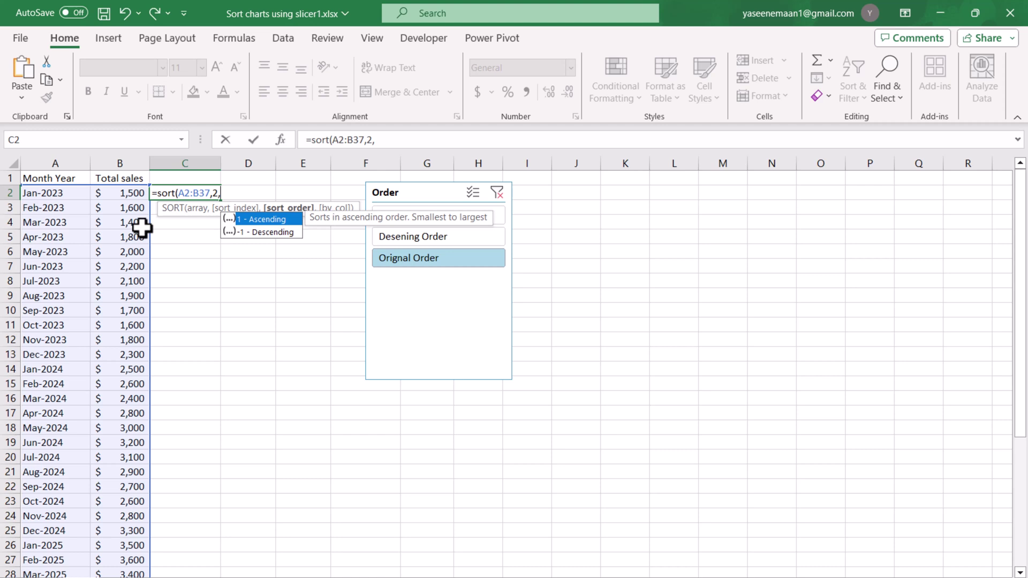
pyautogui.hotkey('ctrl', 'v')
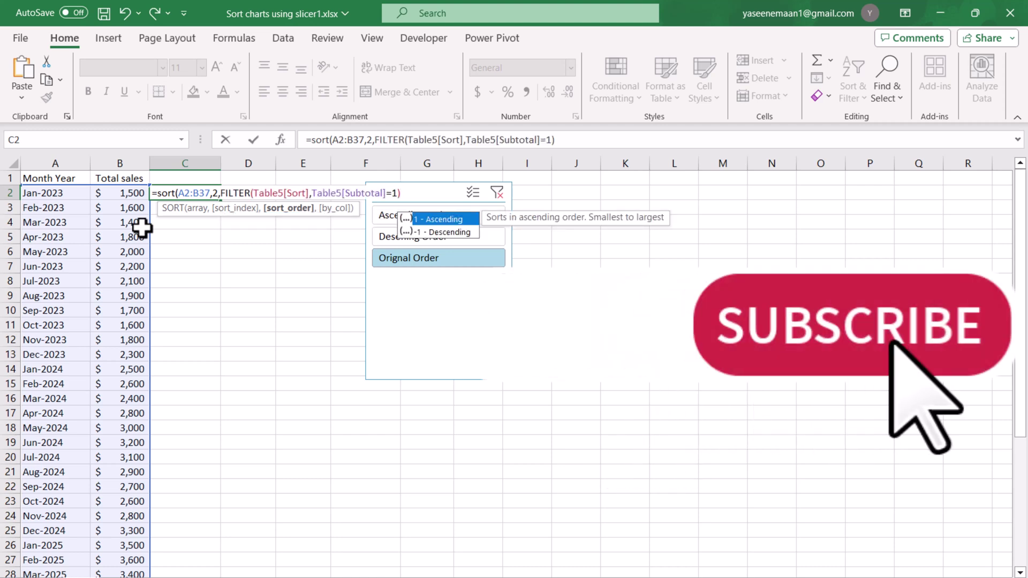
pyautogui.press('Return')
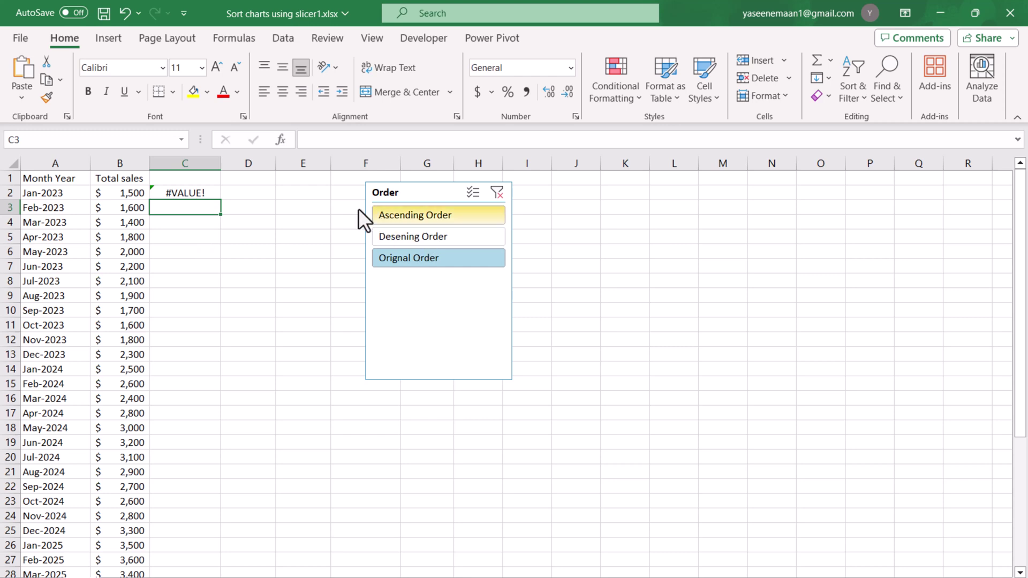
pyautogui.click(198, 193)
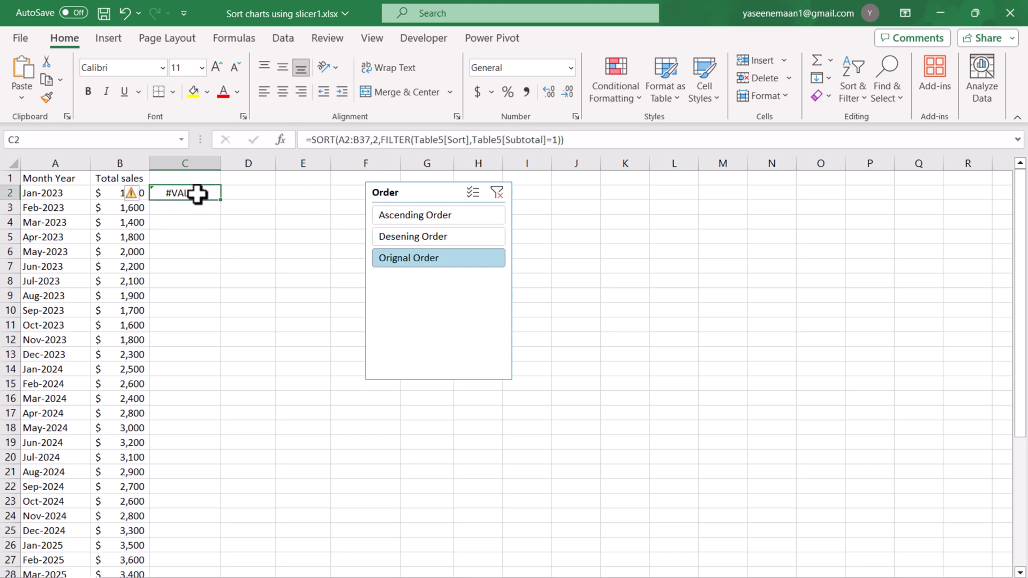
# Test ascending and descending sorts, then copy D3's Accounting format onto D2.
pyautogui.click(380, 221)
pyautogui.click(387, 239)
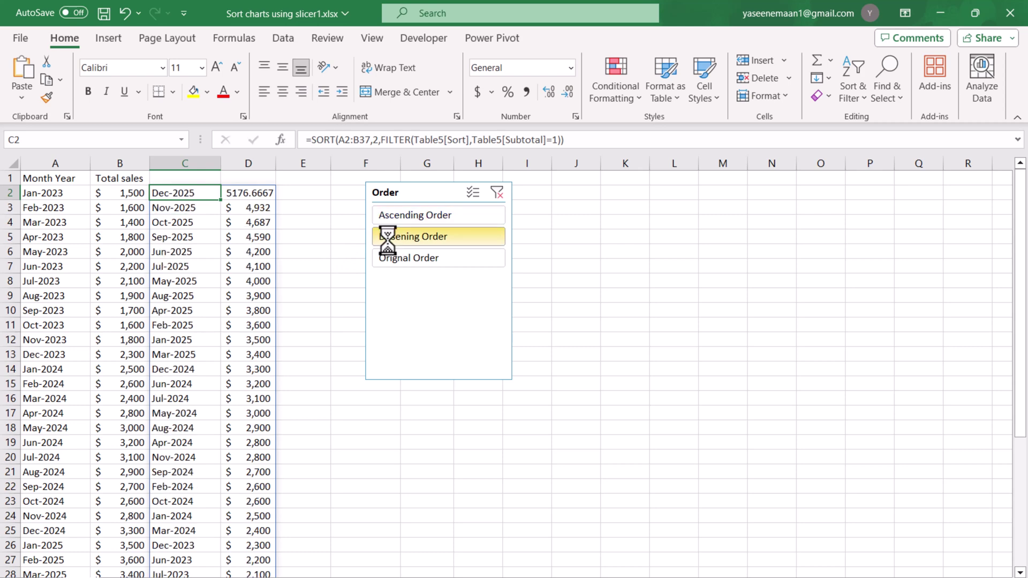
pyautogui.click(253, 207)
pyautogui.click(47, 97)
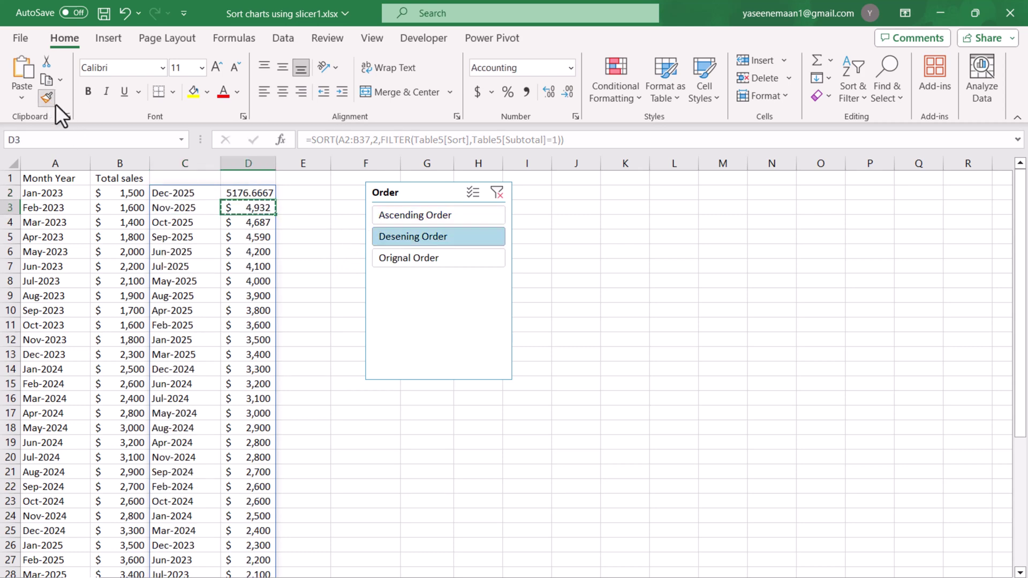
pyautogui.click(250, 192)
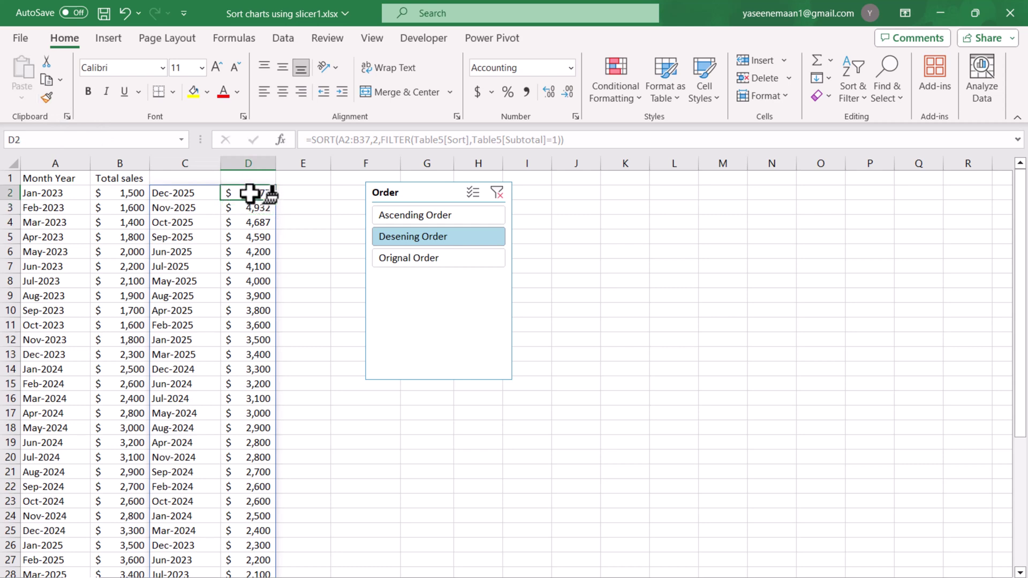
# Cycle through ascending, descending and Orignal Order, ending on Ascending Order.
pyautogui.click(388, 219)
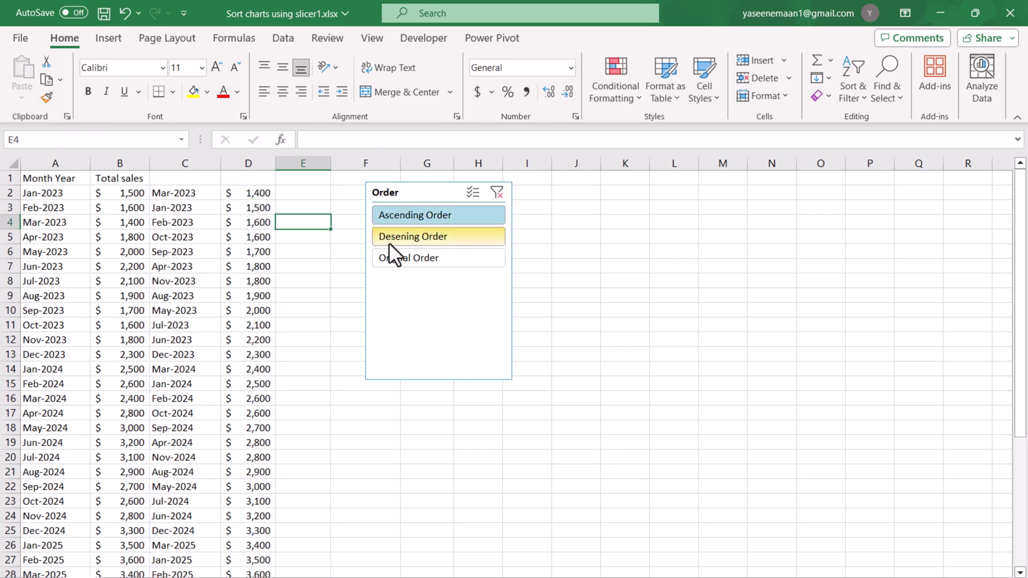
pyautogui.click(387, 237)
pyautogui.click(390, 258)
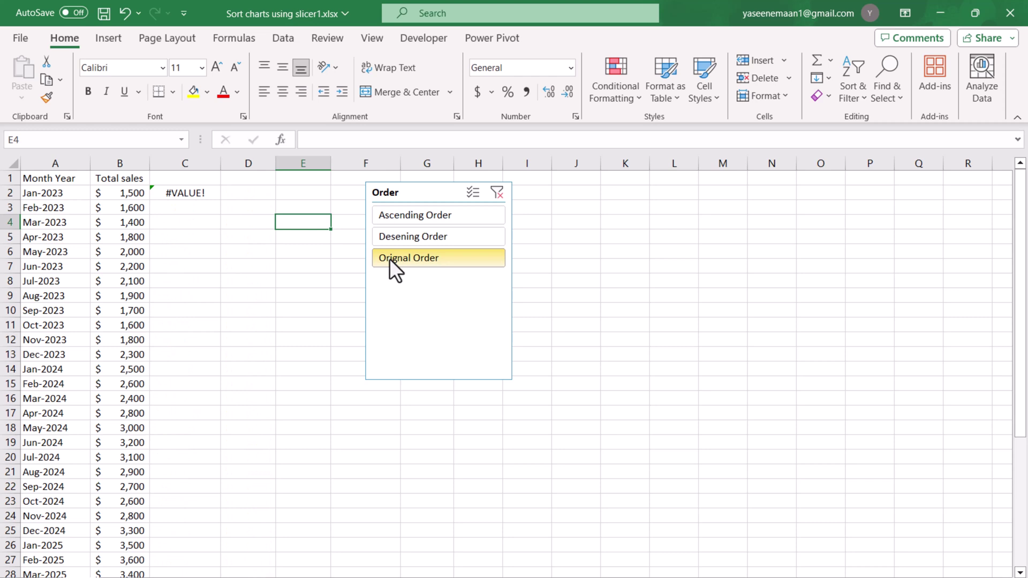
pyautogui.click(406, 216)
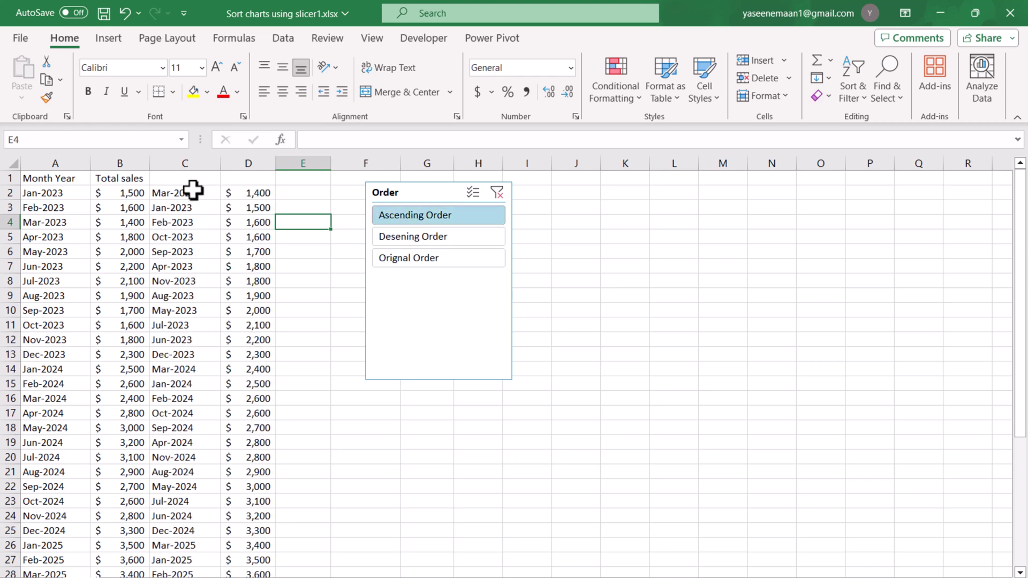
# Wrap C2's SORT formula in IFERROR with A2:B37 as fallback, then test Orignal Order.
pyautogui.click(199, 192)
pyautogui.click(309, 140)
pyautogui.write('iferror(SORT(A2:B37,2,FILTER(Table5[Sort],Table5[Subtotal]=1')
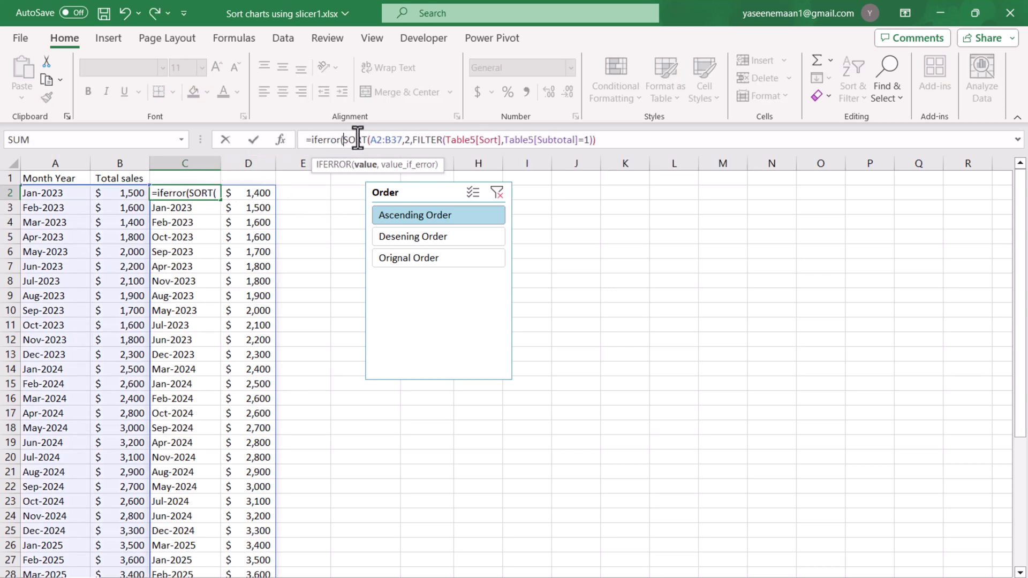
pyautogui.moveTo(343, 140); pyautogui.dragTo(602, 140)
pyautogui.click(604, 139)
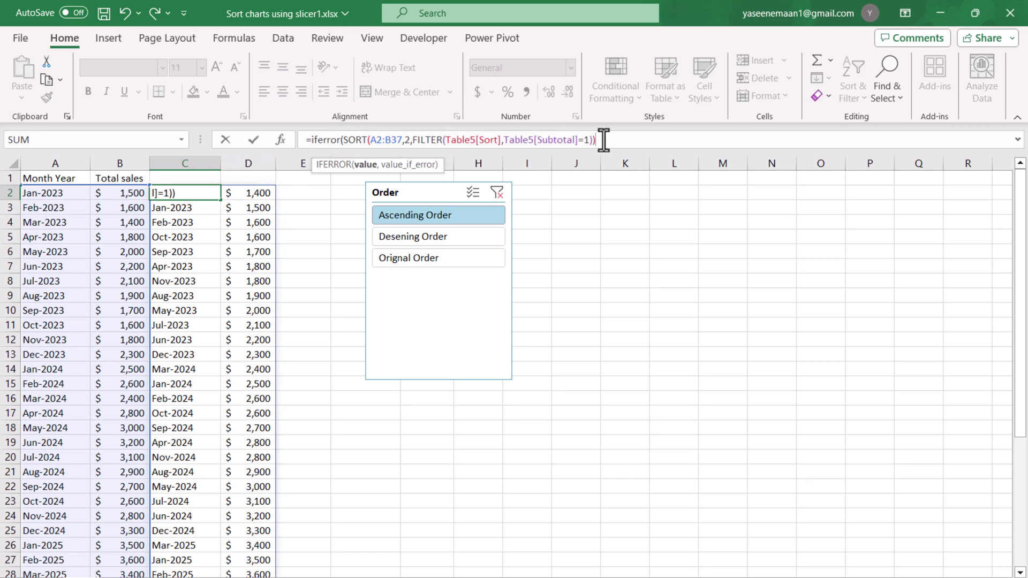
pyautogui.write(',')
pyautogui.moveTo(56, 194); pyautogui.dragTo(138, 535)
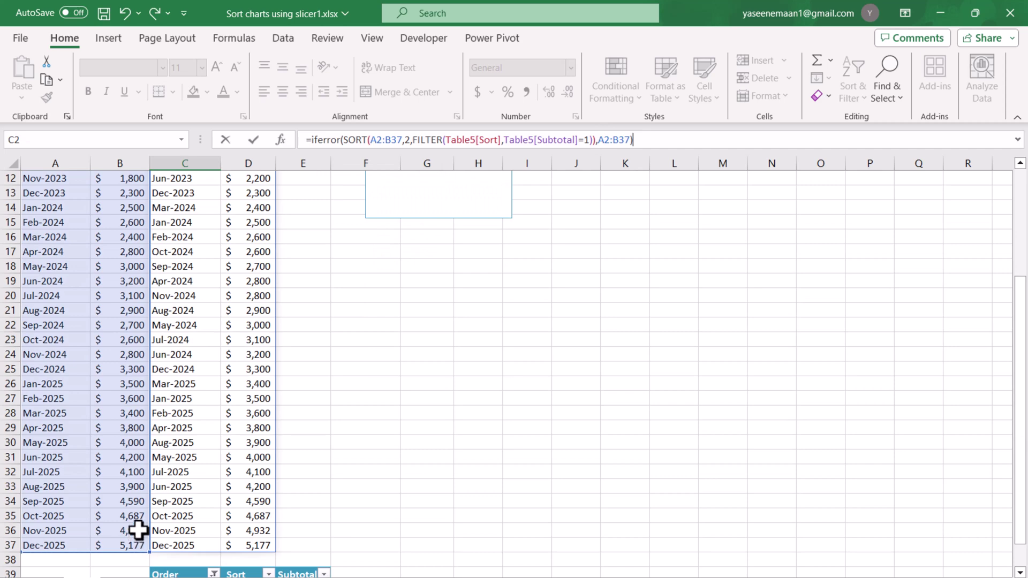
pyautogui.press('Return')
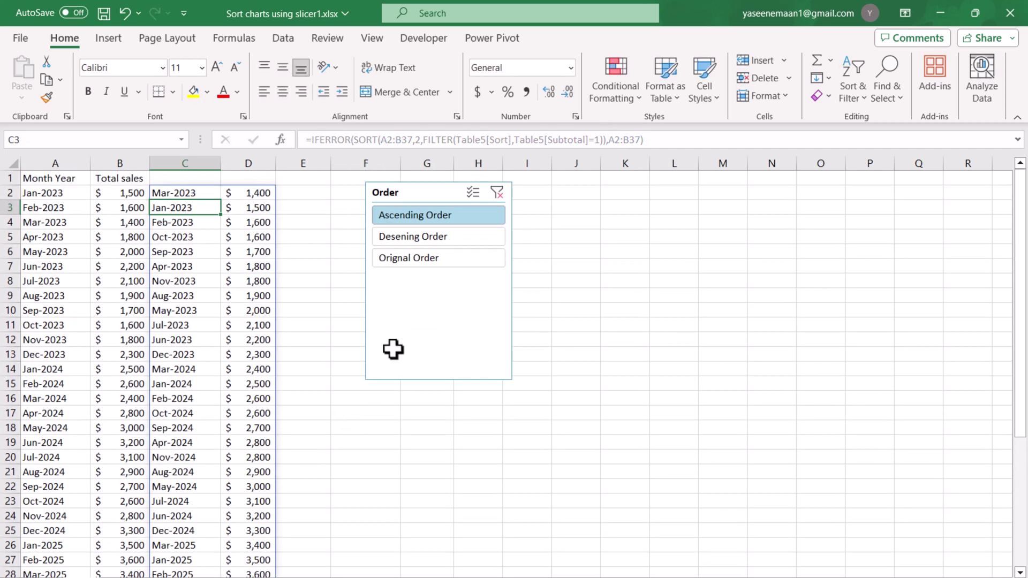
pyautogui.click(418, 258)
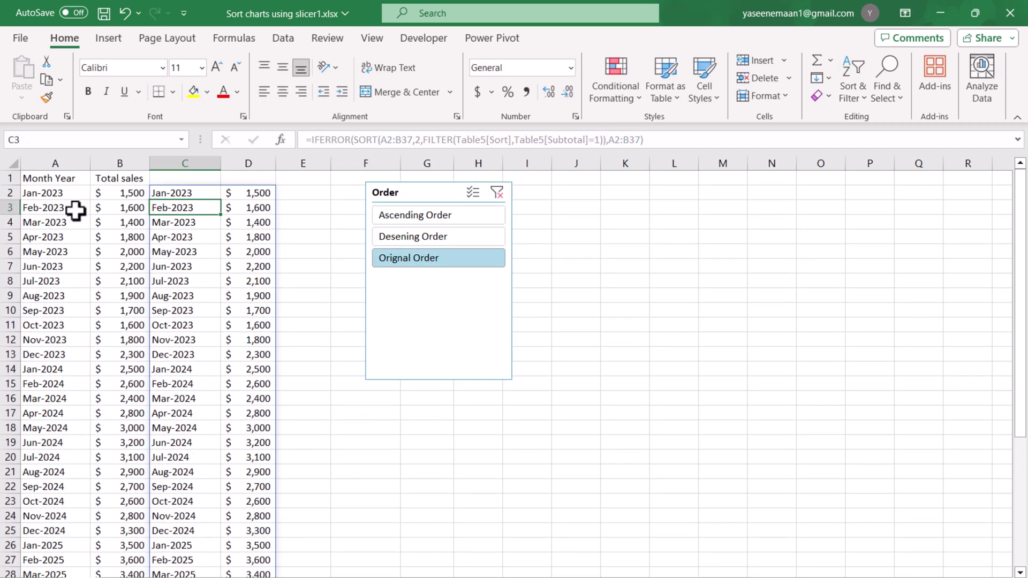
# Test the descending, ascending and original-order sort buttons on the results.
pyautogui.click(431, 216)
pyautogui.click(419, 241)
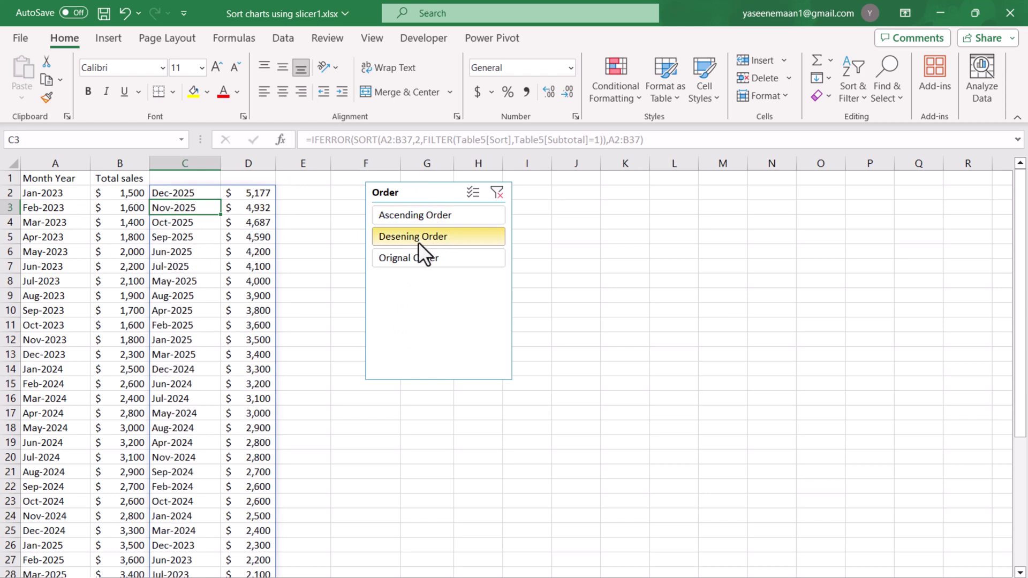
pyautogui.click(418, 262)
# Turn off the Order slicer's header in Slicer Settings.
pyautogui.click(427, 188)
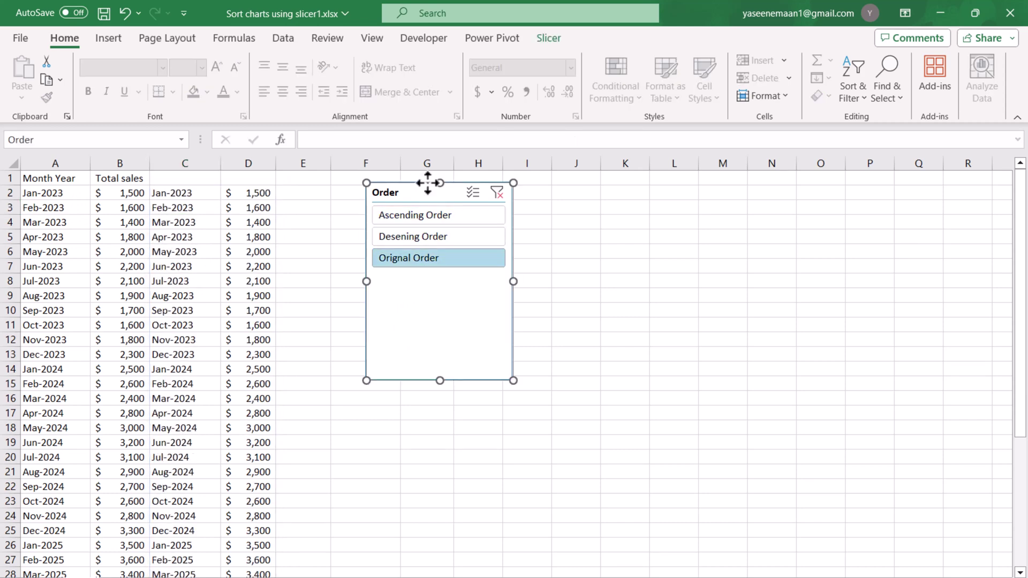
pyautogui.click(547, 39)
pyautogui.click(46, 98)
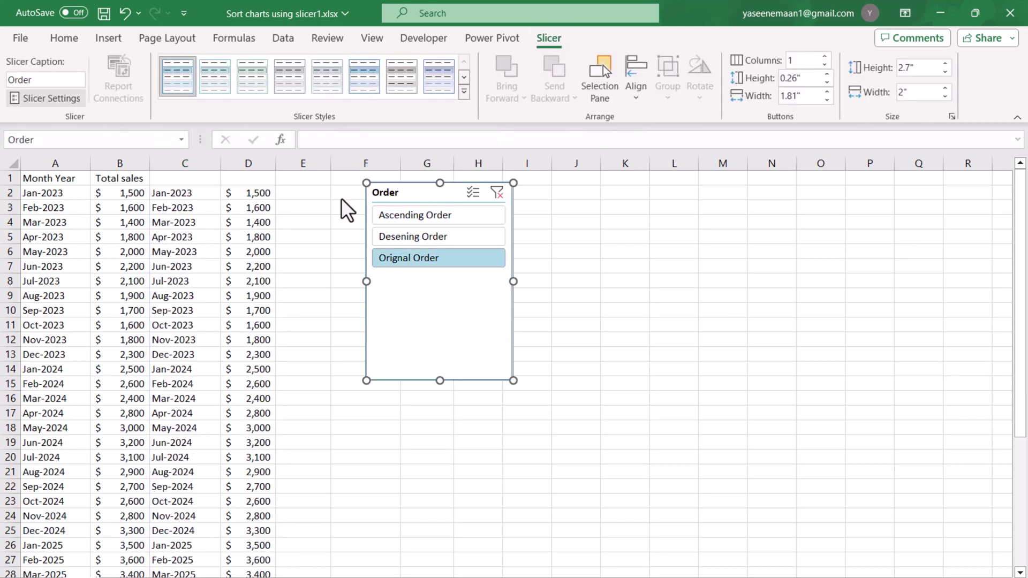
pyautogui.click(589, 303)
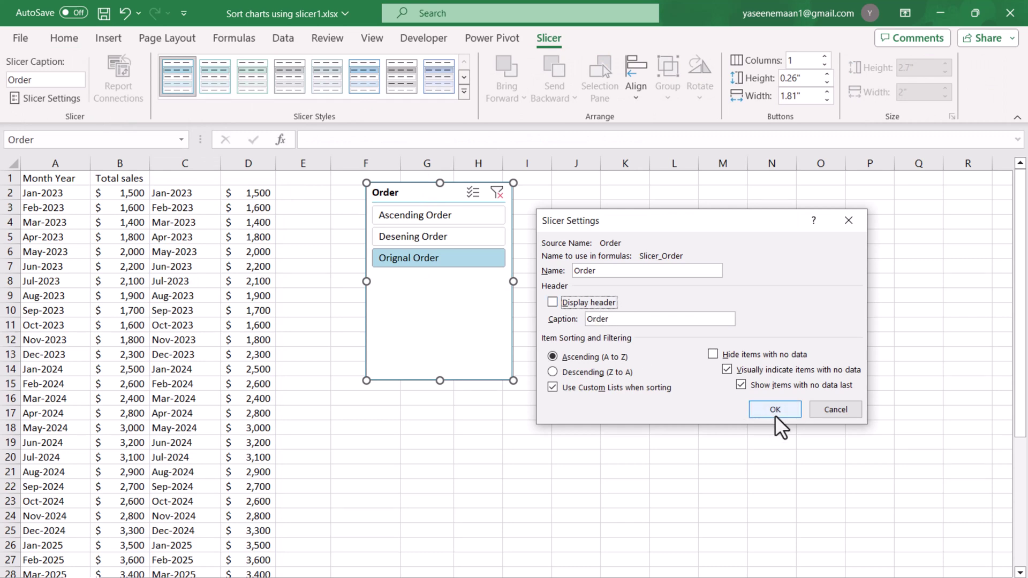
pyautogui.click(775, 415)
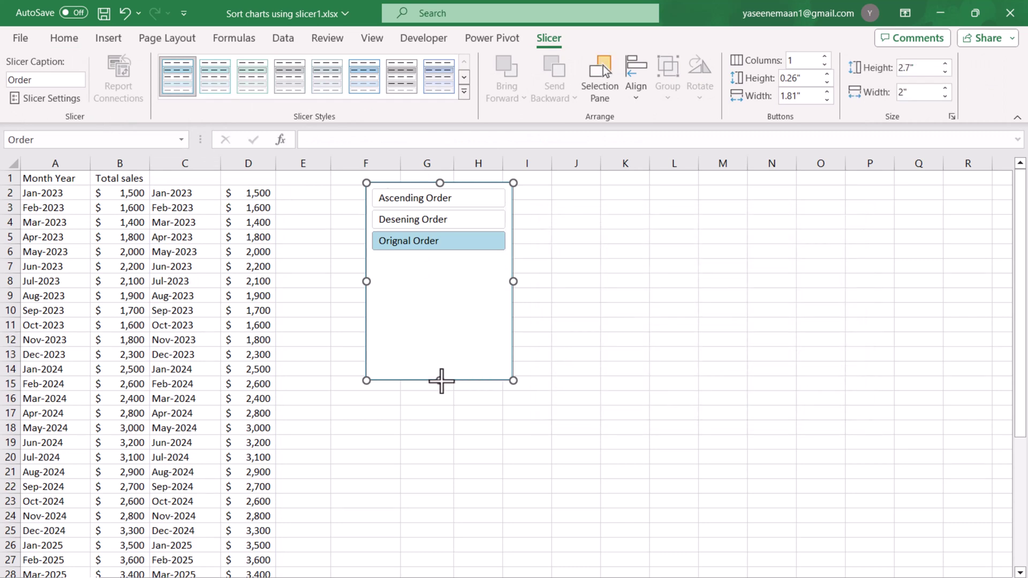
# Shrink the Order slicer to 1.06" tall so it just fits its three buttons.
pyautogui.moveTo(441, 381); pyautogui.dragTo(451, 260)
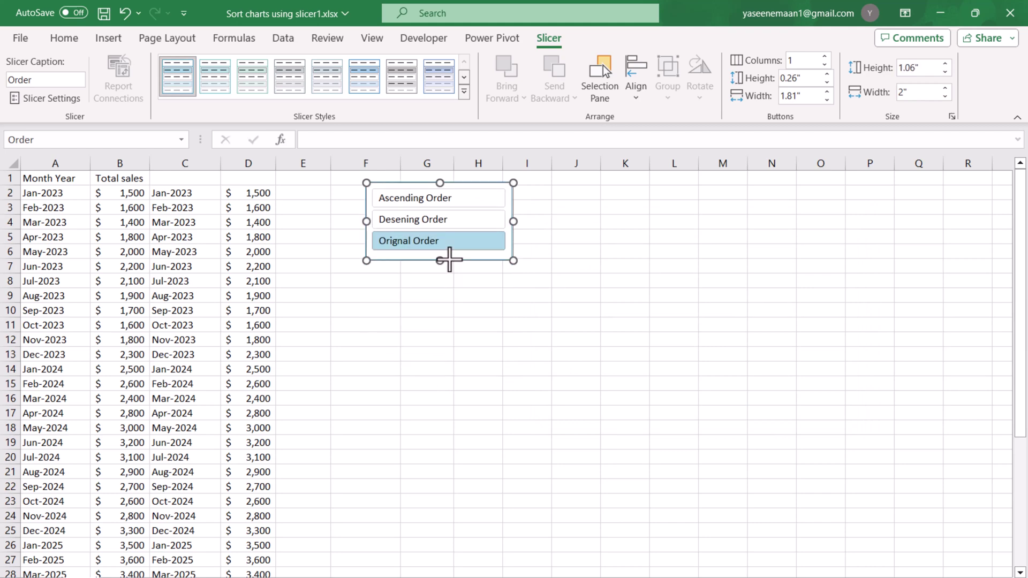
pyautogui.click(467, 308)
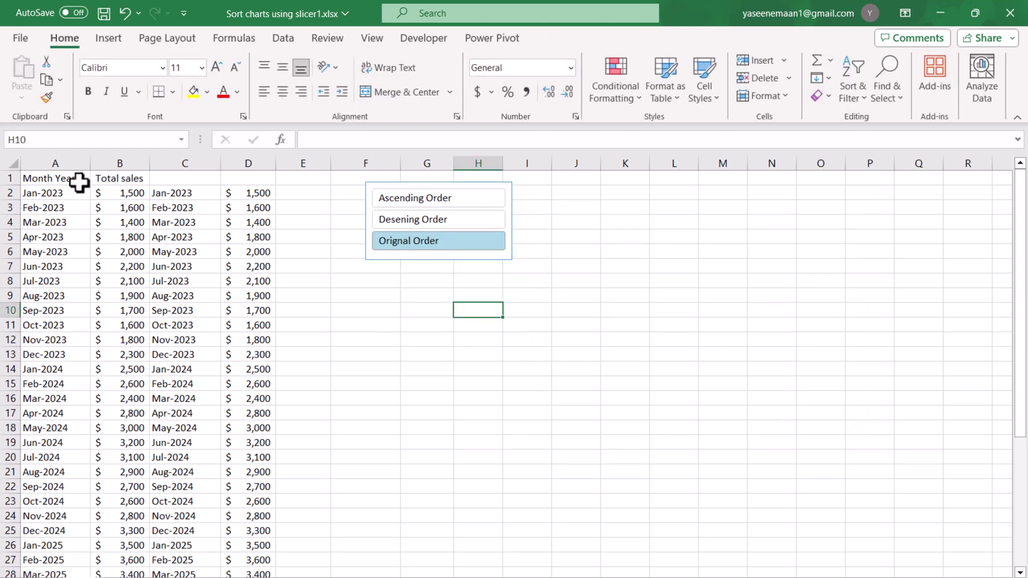
pyautogui.moveTo(78, 179); pyautogui.dragTo(239, 530)
# Paste the Month Year and Total sales headers into C1:D1 and insert a clustered column chart of them.
pyautogui.hotkey('ctrl', 'c')
pyautogui.click(164, 180)
pyautogui.hotkey('ctrl', 'v')
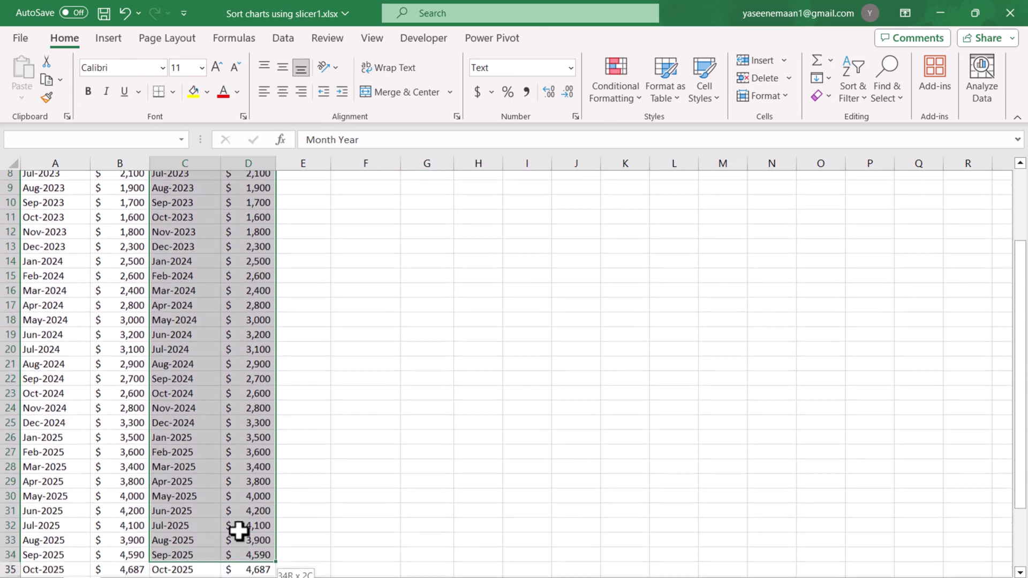
pyautogui.scroll(3, 239, 530)
pyautogui.click(108, 38)
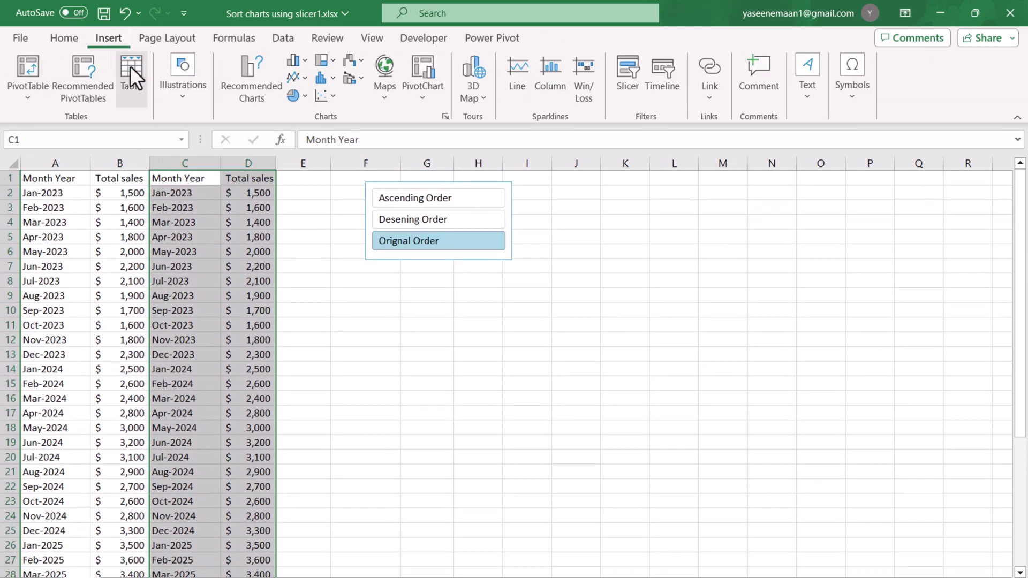
pyautogui.click(248, 94)
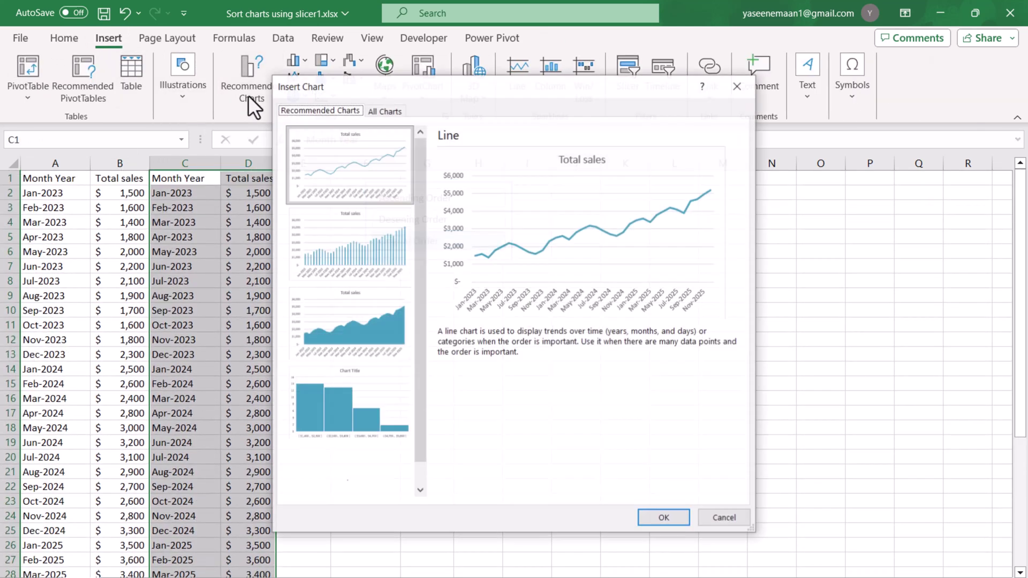
pyautogui.click(391, 261)
pyautogui.click(668, 520)
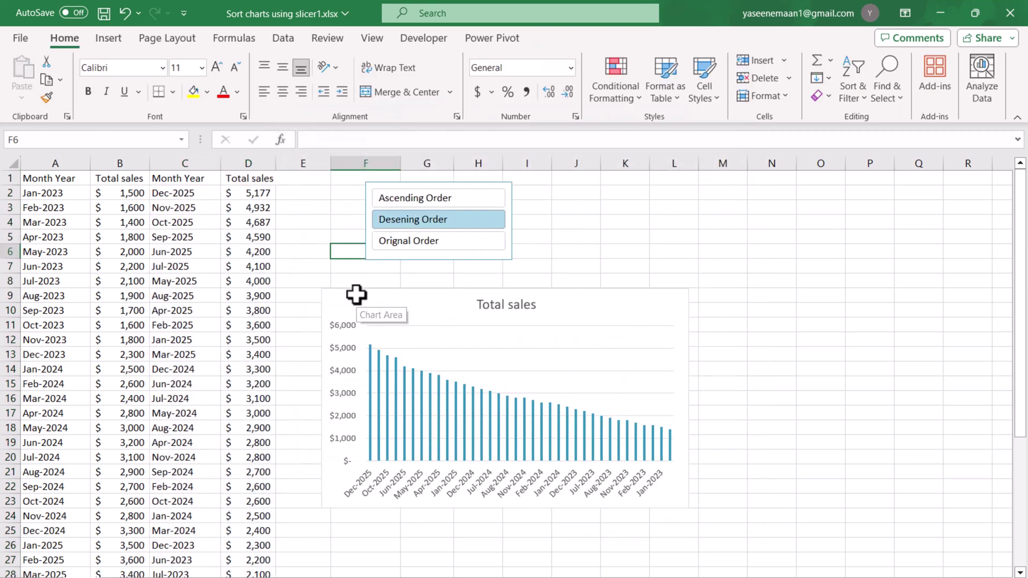
# Move the chart beside the slicer, snapped to the grid, and enlarge it to reach column T.
pyautogui.click(356, 290)
pyautogui.moveTo(358, 290); pyautogui.dragTo(590, 203)
pyautogui.press('alt')
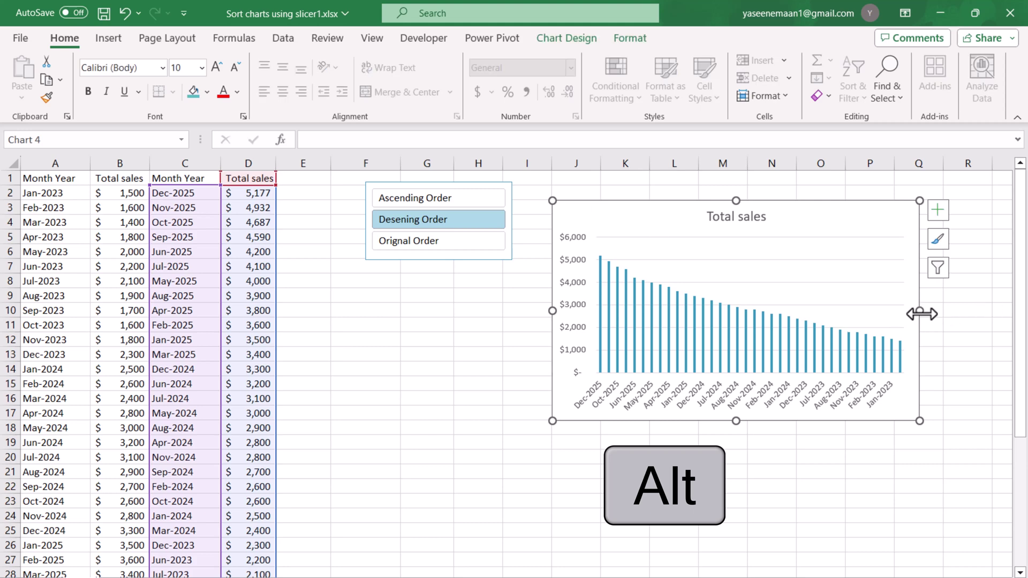
pyautogui.moveTo(919, 314); pyautogui.dragTo(971, 337)
pyautogui.moveTo(748, 421); pyautogui.dragTo(748, 435)
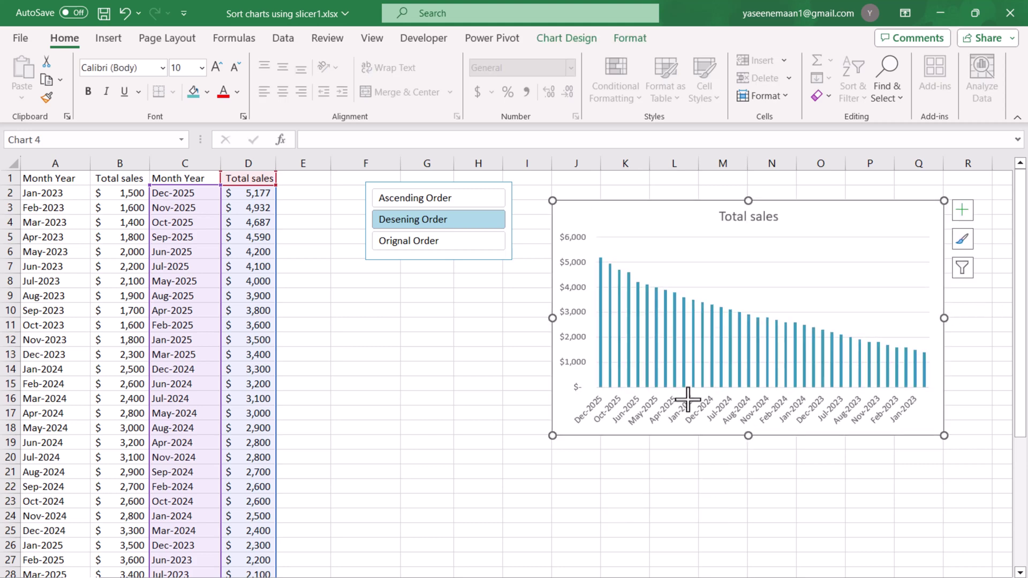
pyautogui.hscroll(2, 844, 459)
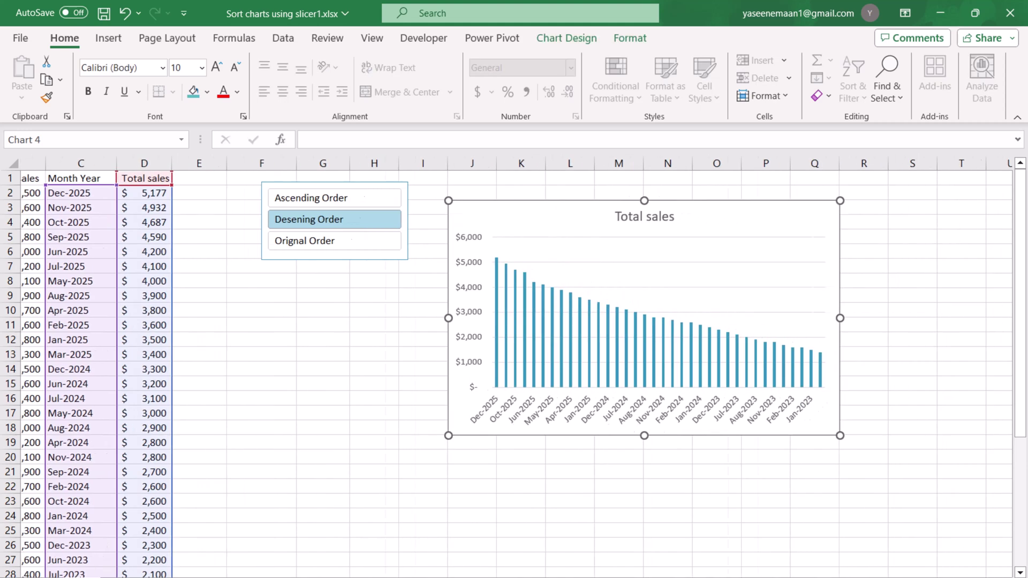
pyautogui.hscroll(3, 844, 459)
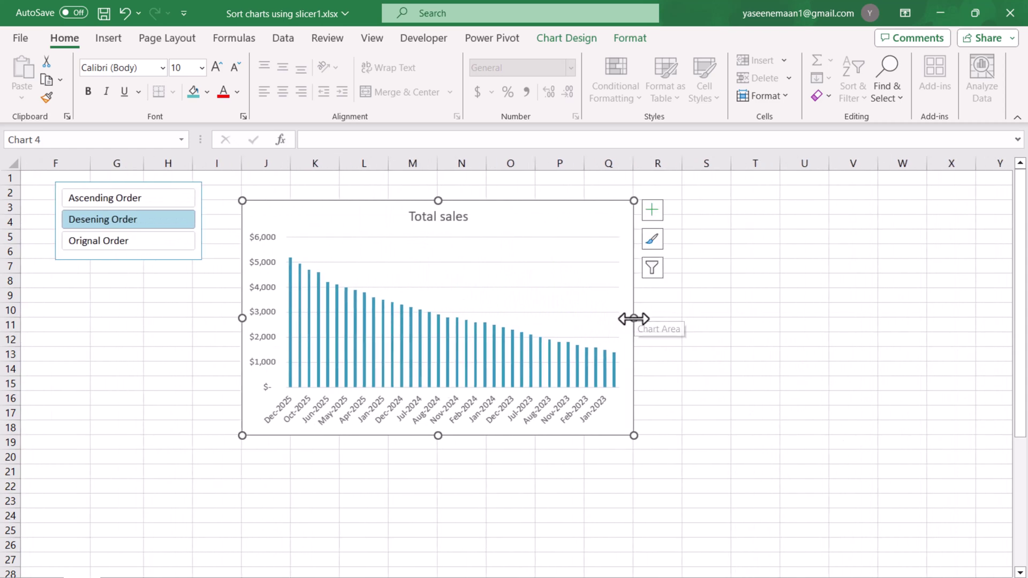
pyautogui.moveTo(634, 318); pyautogui.dragTo(730, 319)
# Set the Total sales series gap width to 10% so the bars sit nearly edge to edge.
pyautogui.click(688, 379)
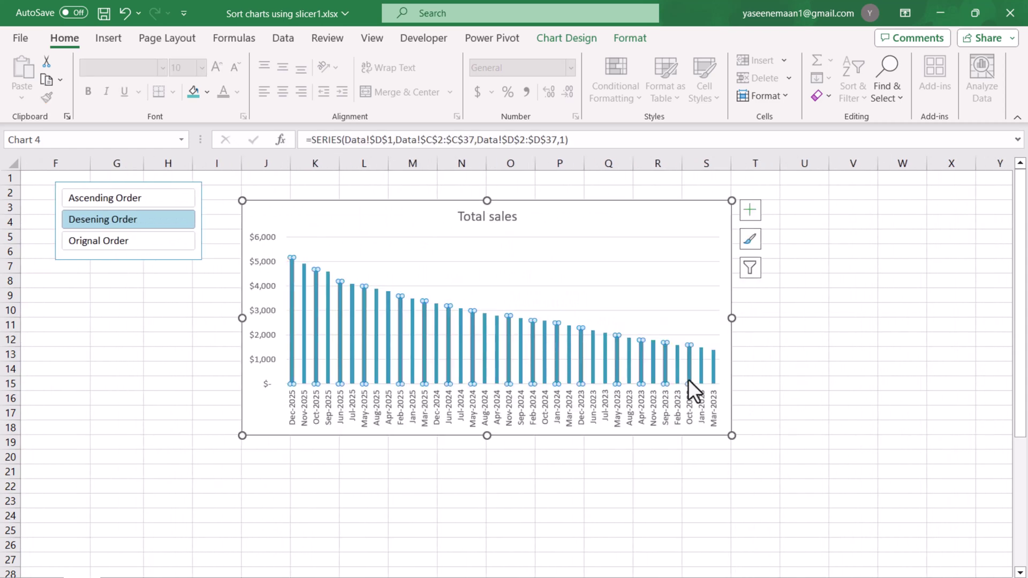
pyautogui.rightClick(688, 379)
pyautogui.click(705, 553)
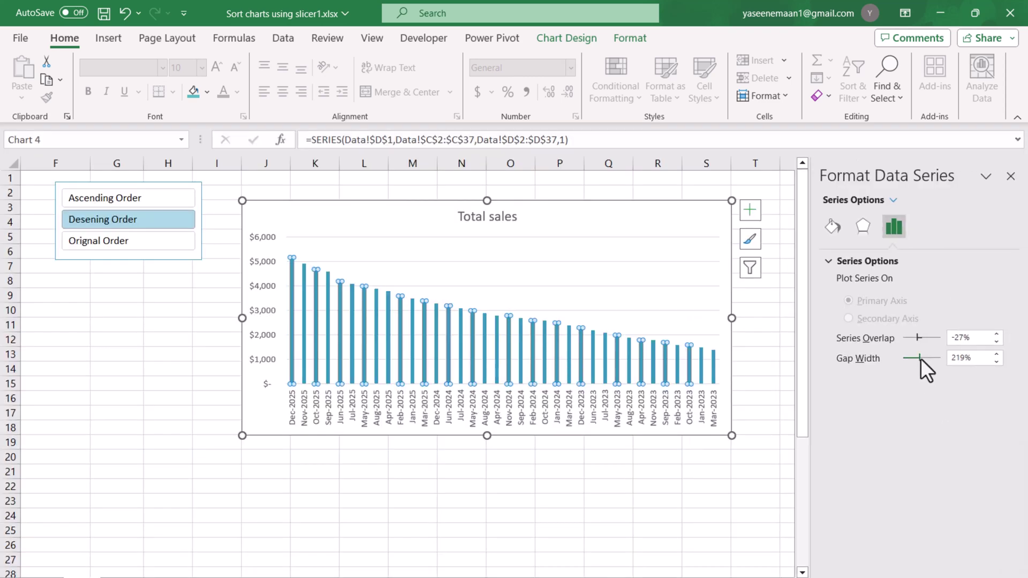
pyautogui.moveTo(918, 358); pyautogui.dragTo(901, 360)
pyautogui.click(996, 354)
pyautogui.click(753, 469)
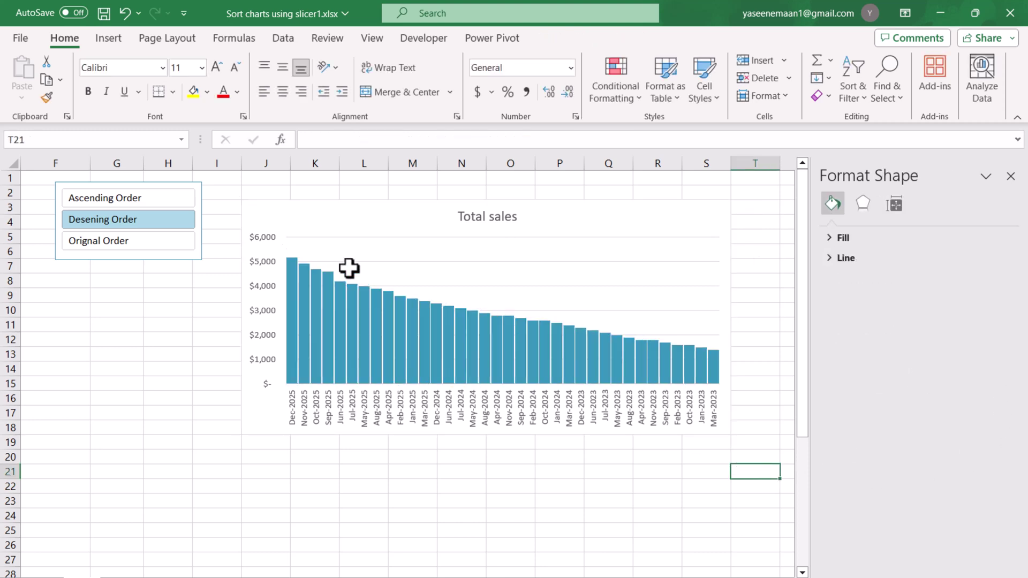
# Place the slicer against the chart's left edge, then test Ascending, Descending and Original Order, ending on Descending.
pyautogui.moveTo(177, 183); pyautogui.dragTo(215, 251)
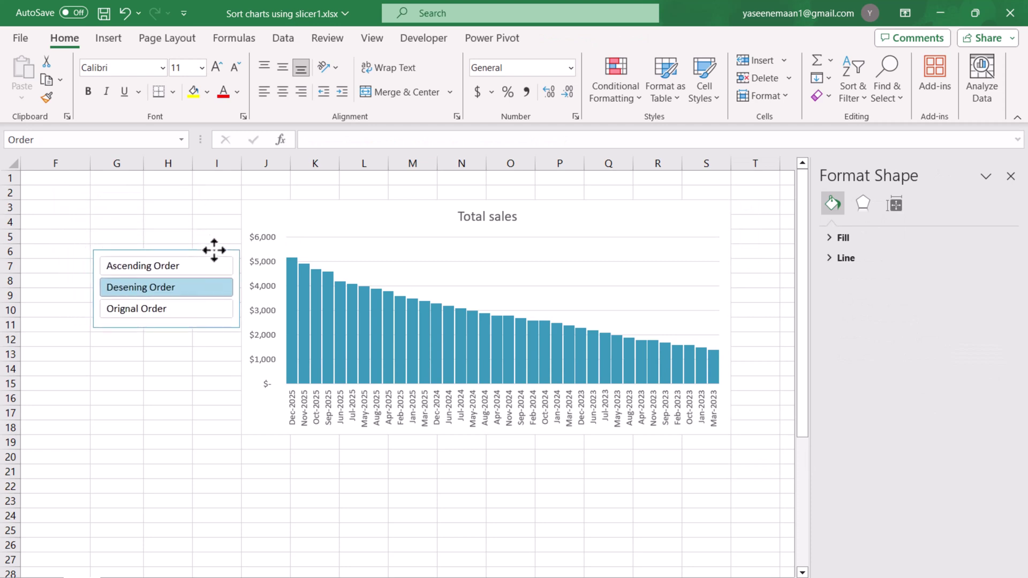
pyautogui.click(200, 211)
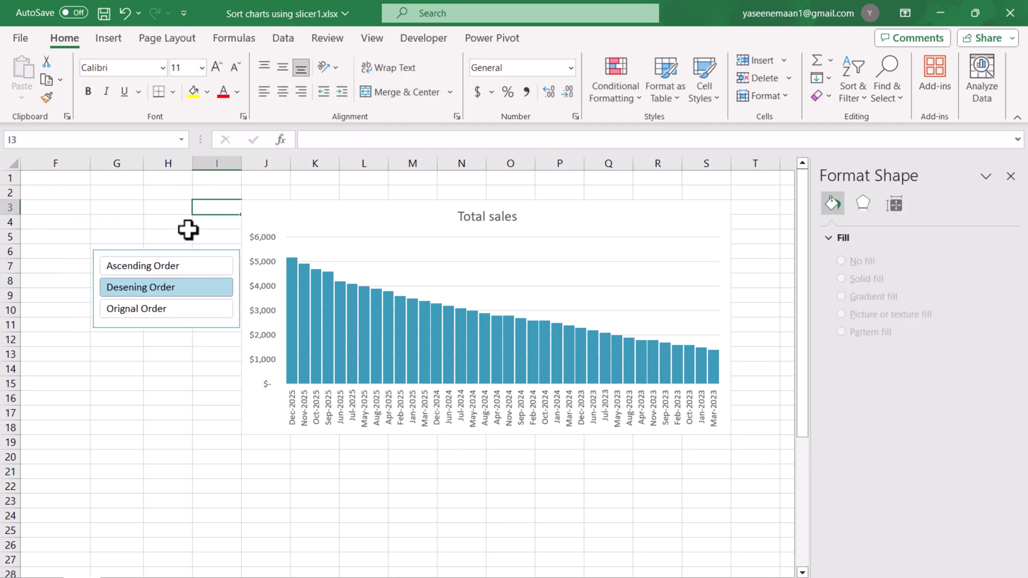
pyautogui.click(186, 264)
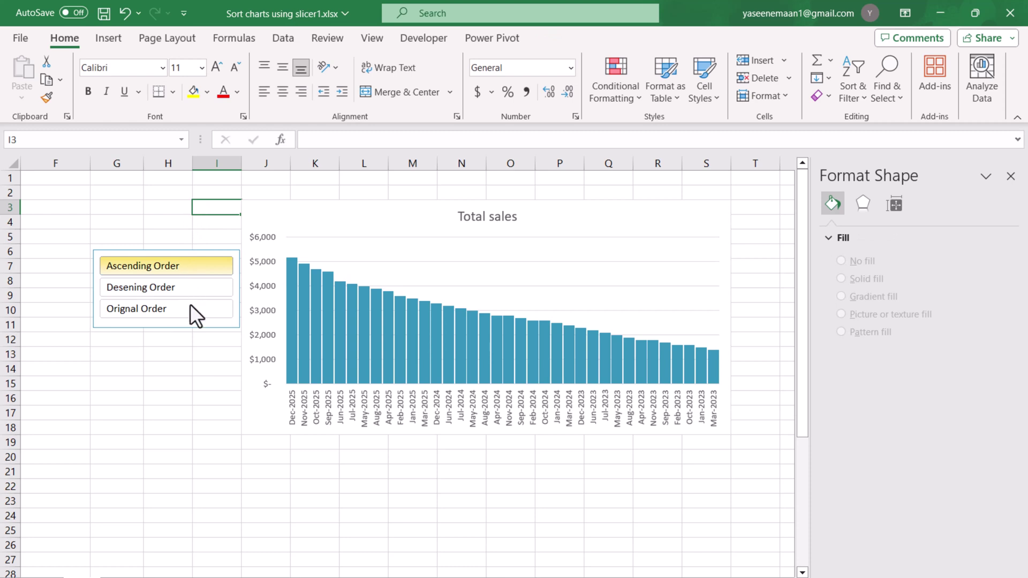
pyautogui.click(191, 304)
pyautogui.click(188, 287)
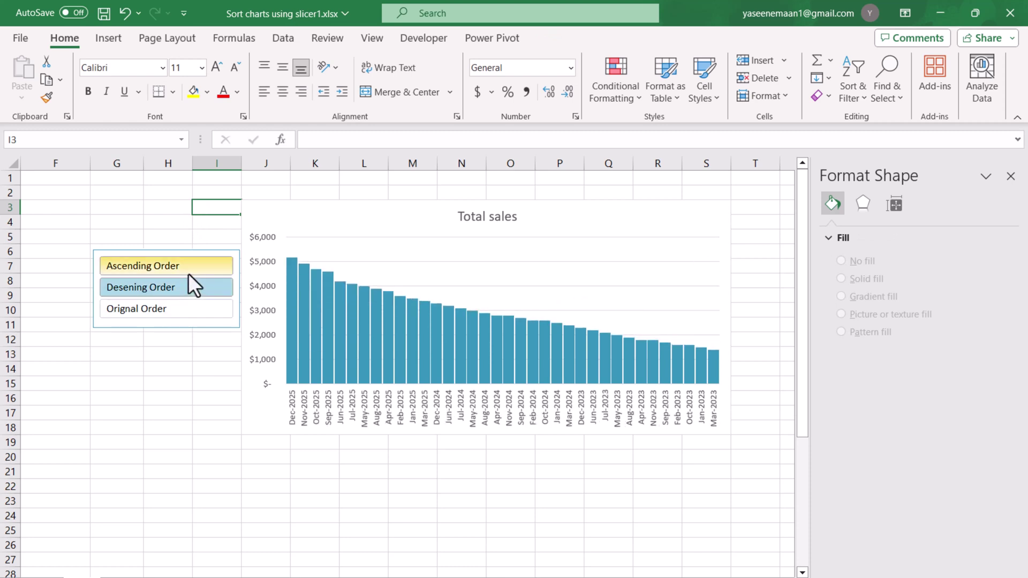
pyautogui.click(188, 273)
pyautogui.click(191, 285)
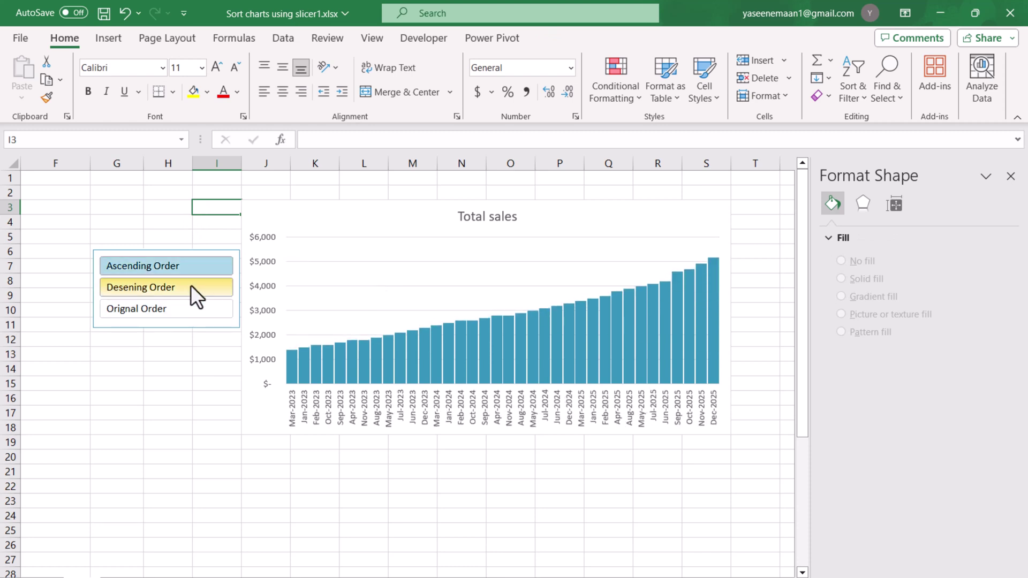
pyautogui.click(192, 310)
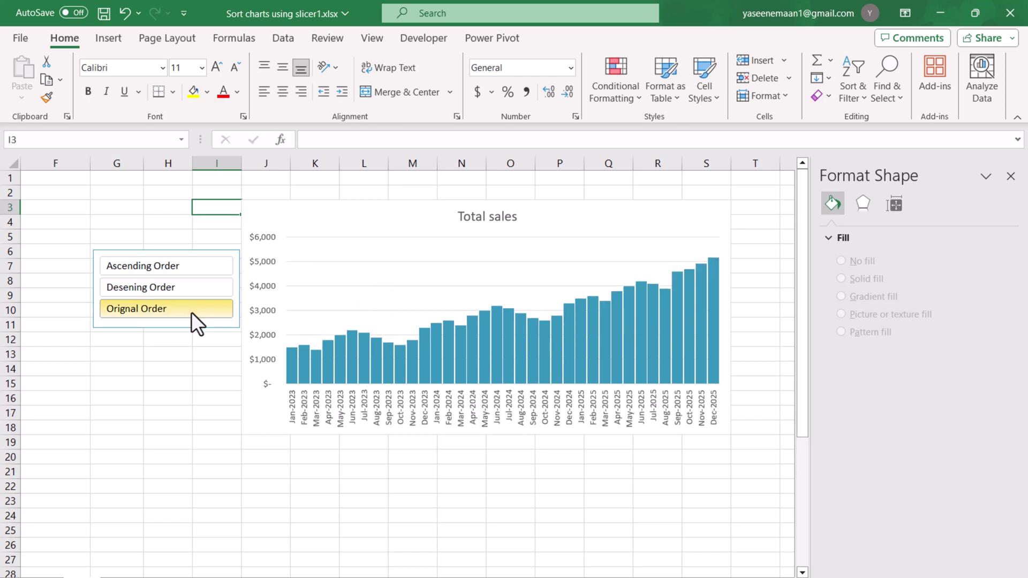
pyautogui.click(192, 374)
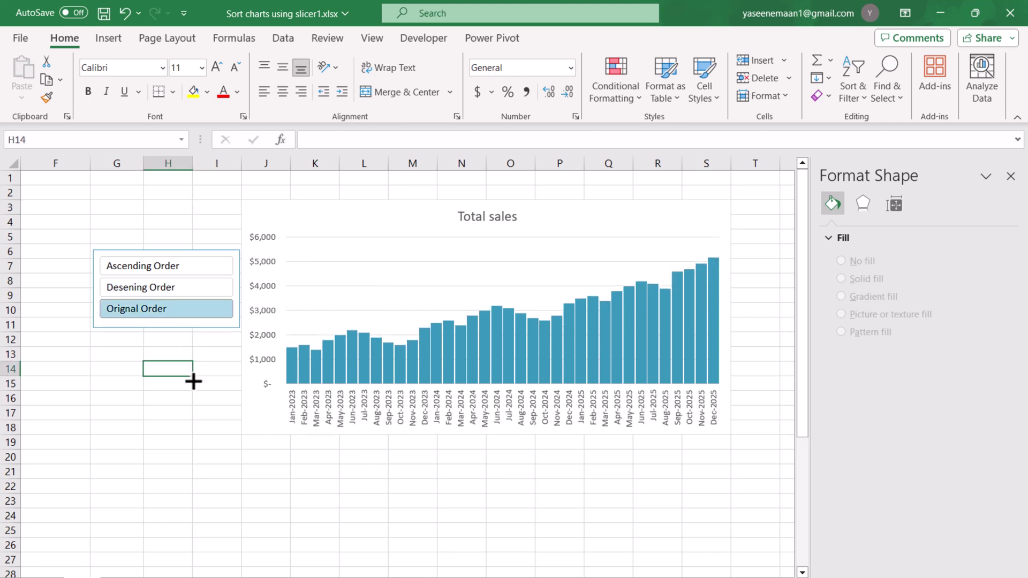
pyautogui.click(194, 288)
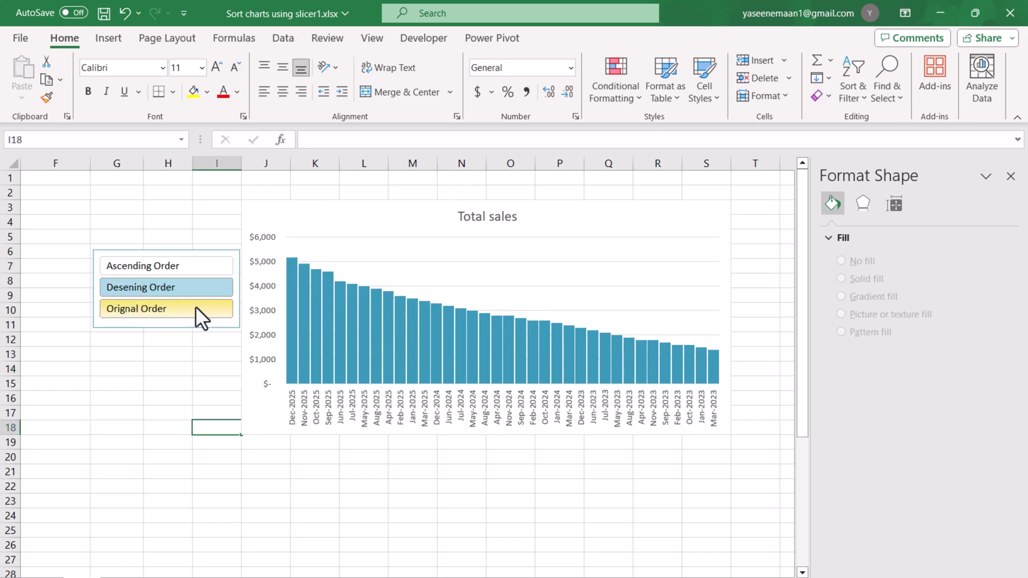